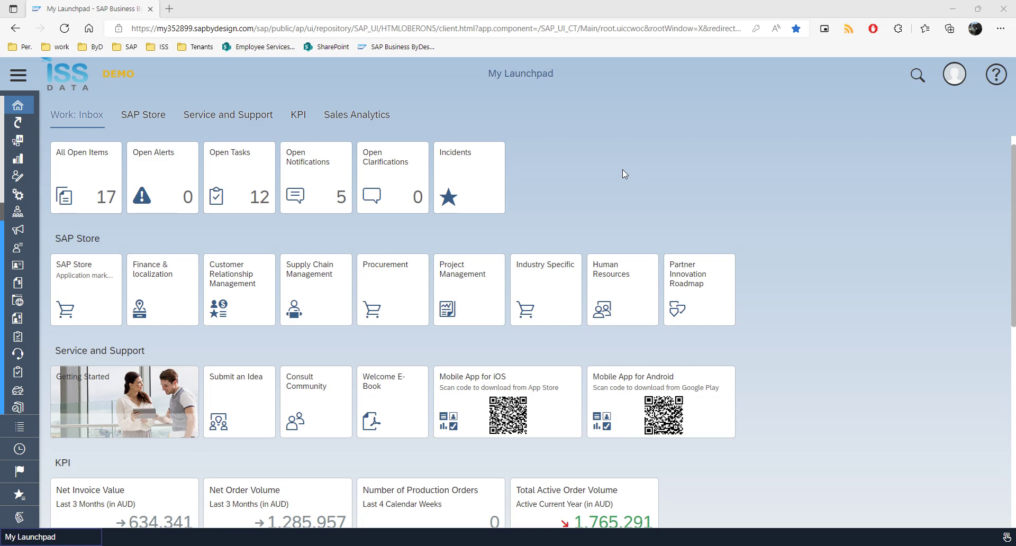
Step: List all sales orders and open the ABC Construction & Renovation order at the top for editing with all its details shown
{"action": "left_click", "coordinate": [19, 77]}
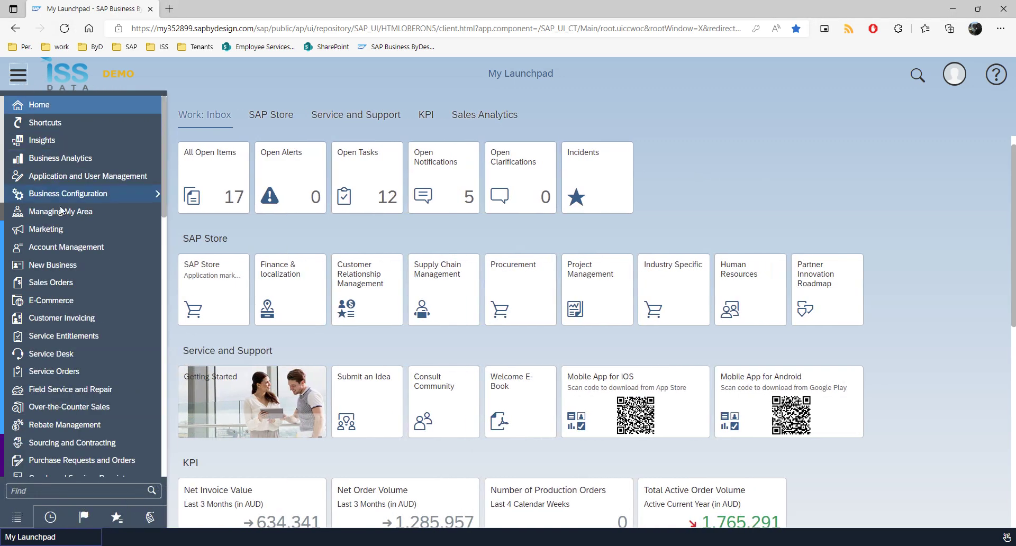
{"action": "left_click", "coordinate": [78, 281]}
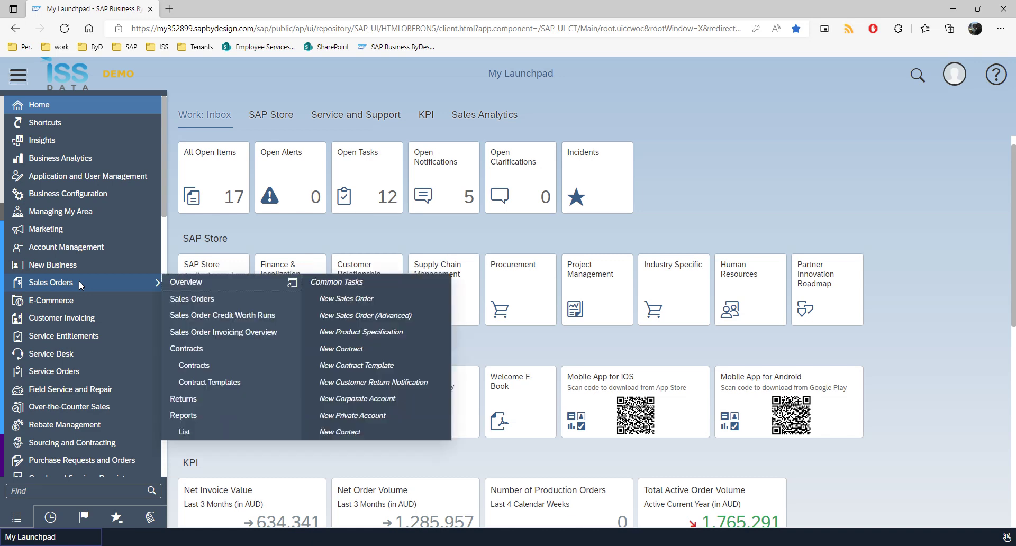
{"action": "left_click", "coordinate": [223, 297]}
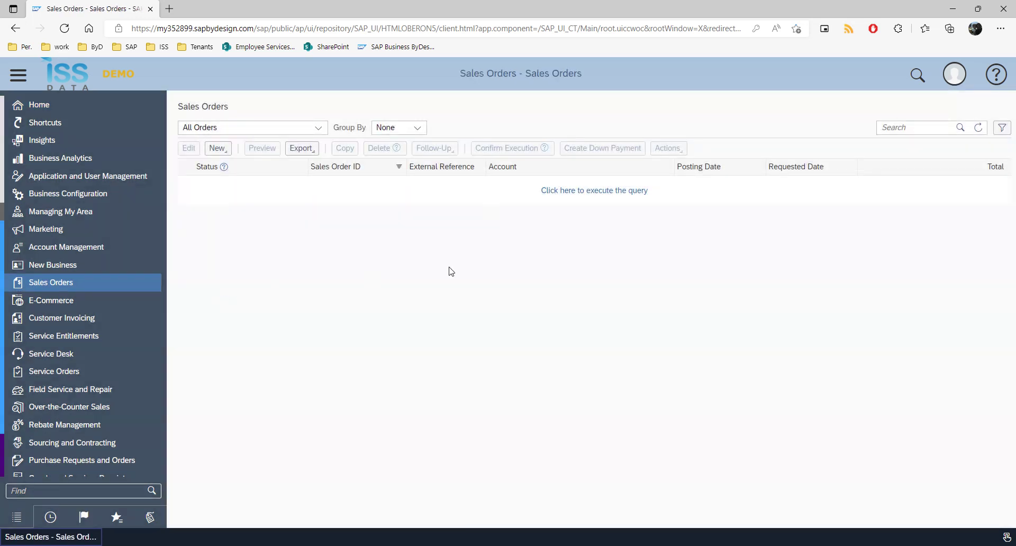
{"action": "left_click", "coordinate": [562, 188]}
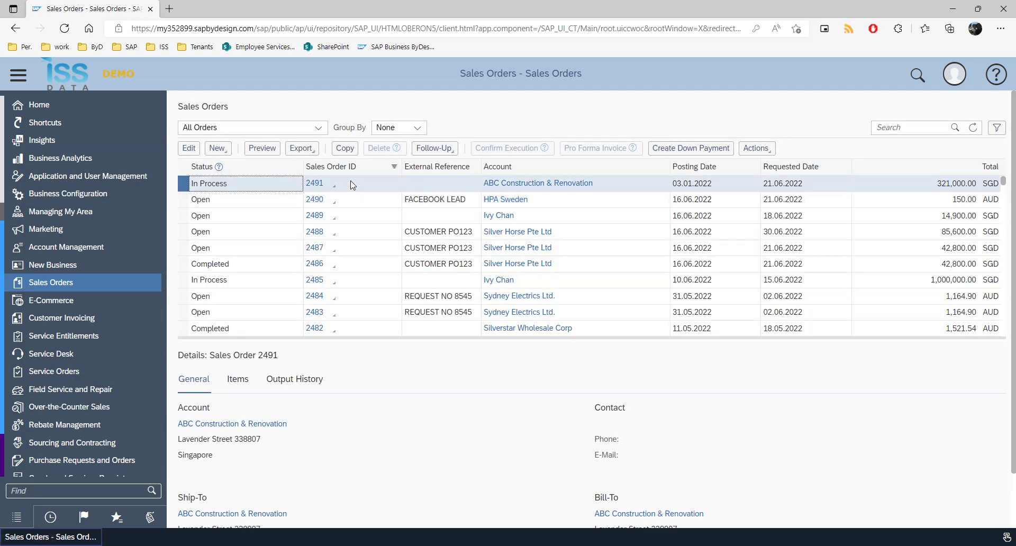
{"action": "left_click", "coordinate": [190, 151]}
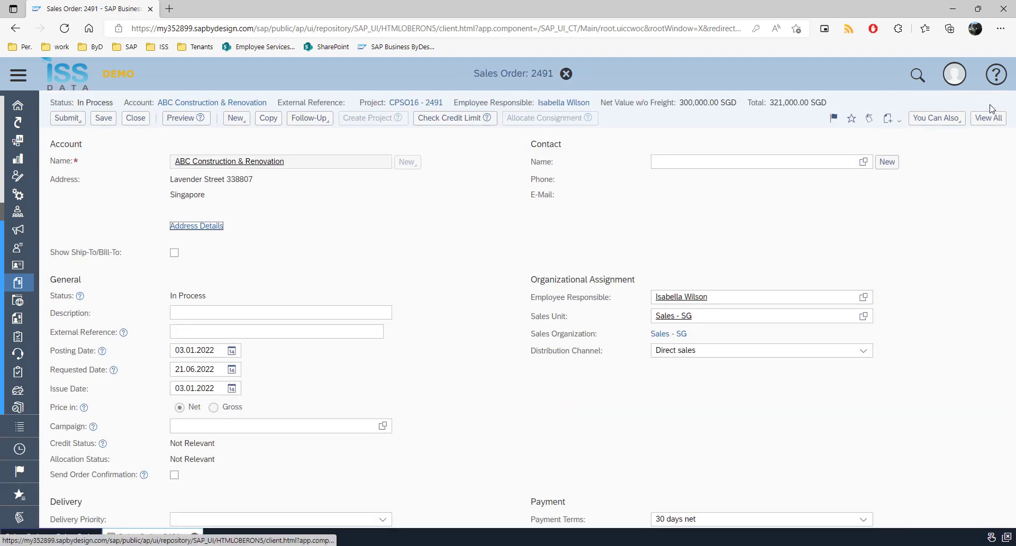
{"action": "left_click", "coordinate": [989, 118]}
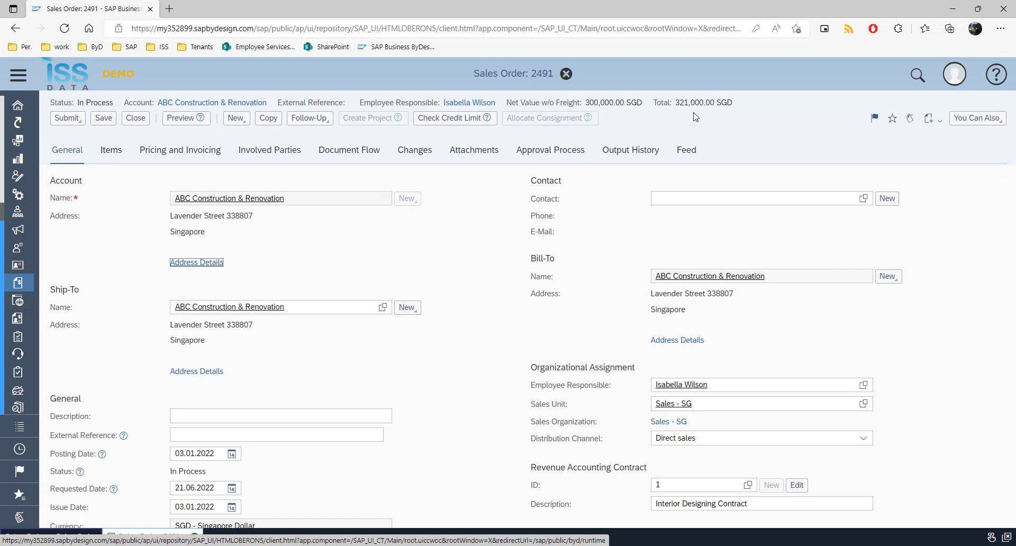
Step: Review the sales order's general data and the quantity and price columns of its Interior Designing item
{"action": "scroll", "coordinate": [486, 293], "scroll_direction": "down", "scroll_amount": 3}
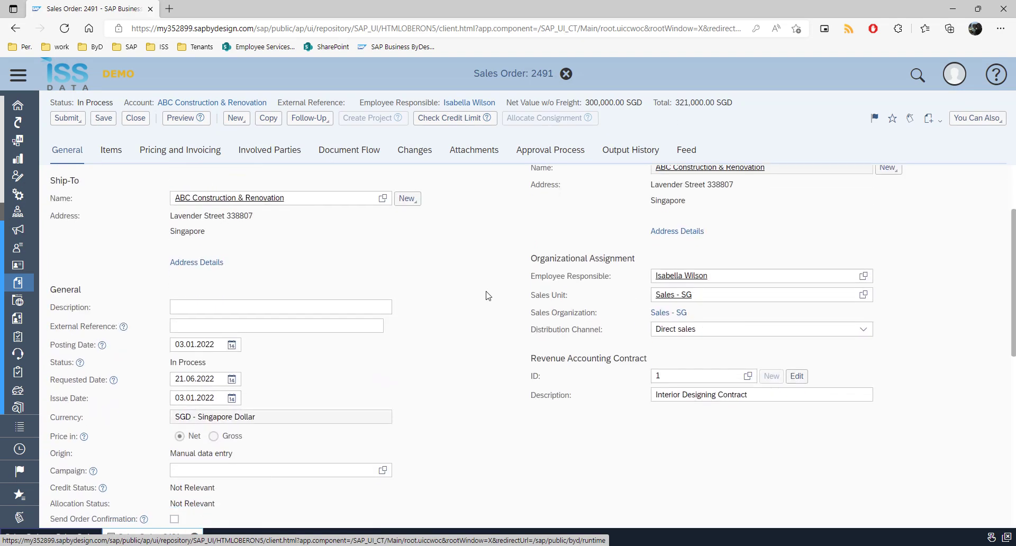
{"action": "left_click", "coordinate": [116, 154]}
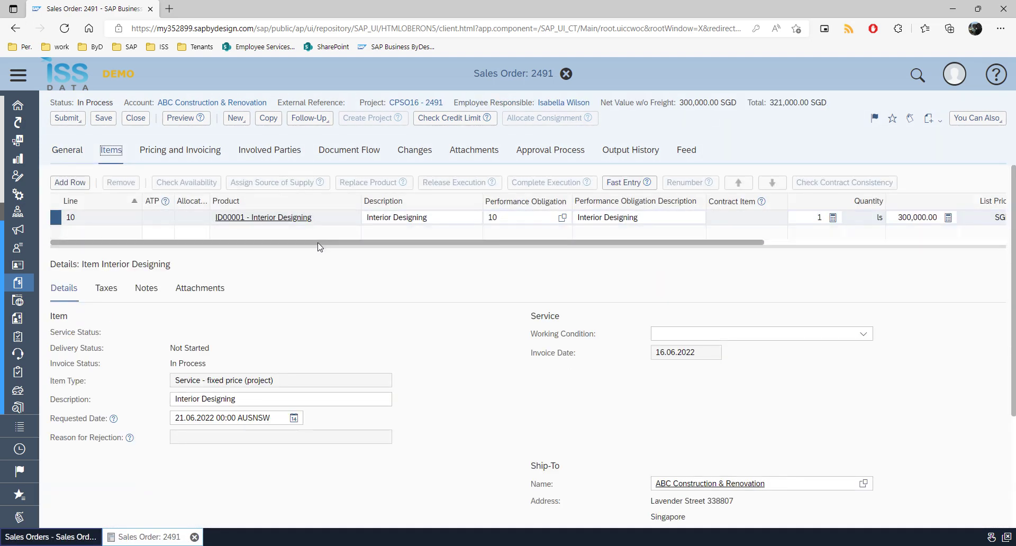
{"action": "left_click_drag", "start_coordinate": [320, 246], "coordinate": [619, 247]}
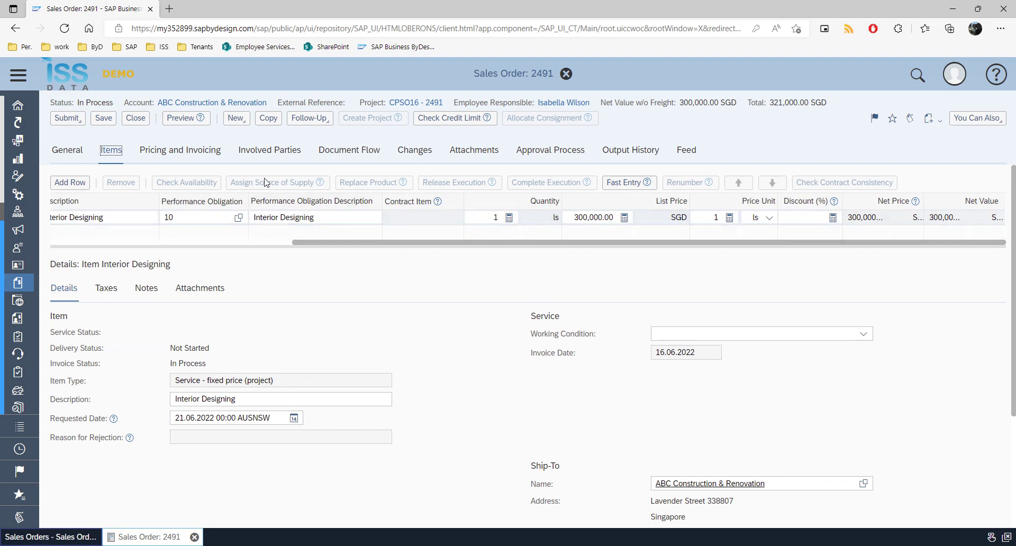
Step: Examine the order's invoice schedule by expanding item line 10, widening the End Date column to read the milestone dates
{"action": "left_click", "coordinate": [194, 154]}
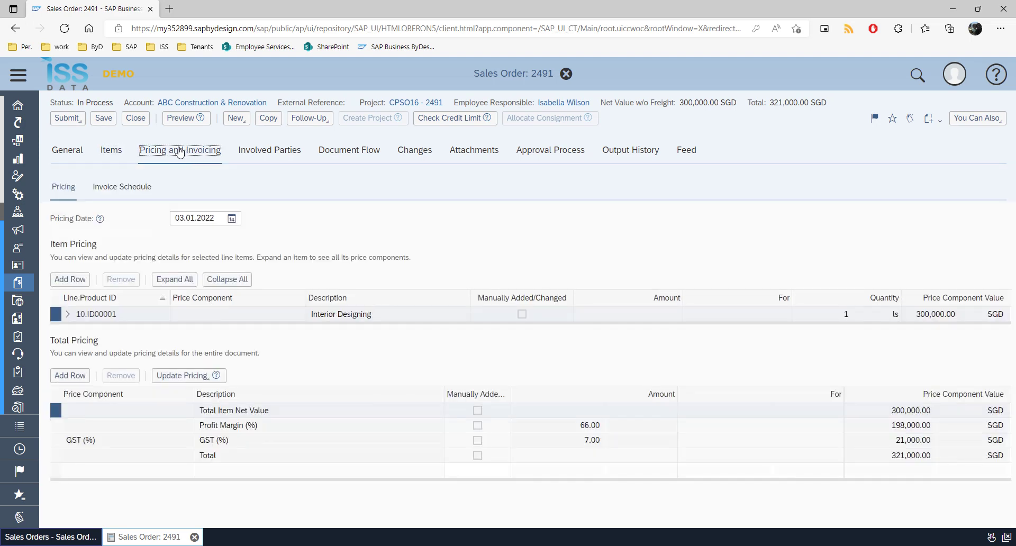
{"action": "left_click", "coordinate": [144, 187]}
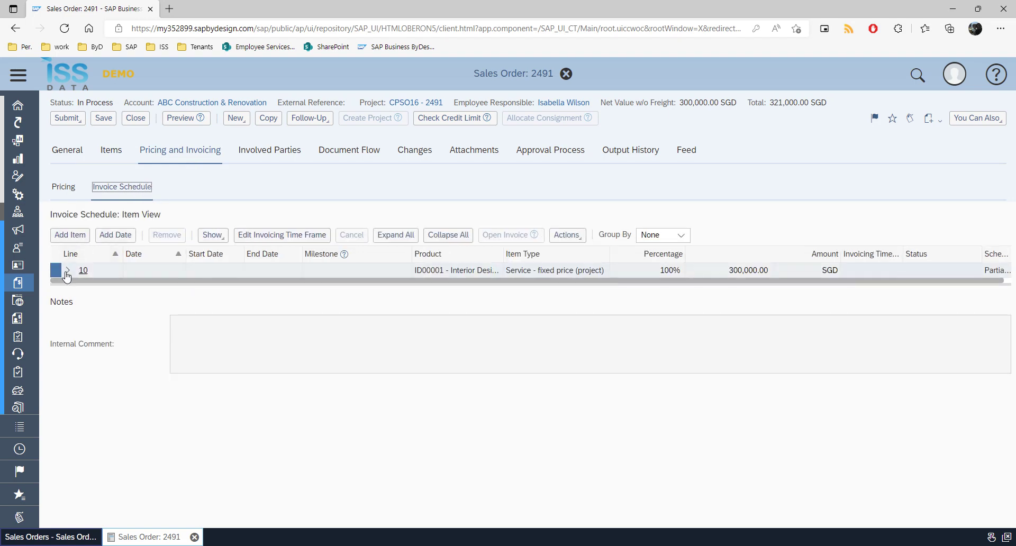
{"action": "left_click", "coordinate": [67, 270]}
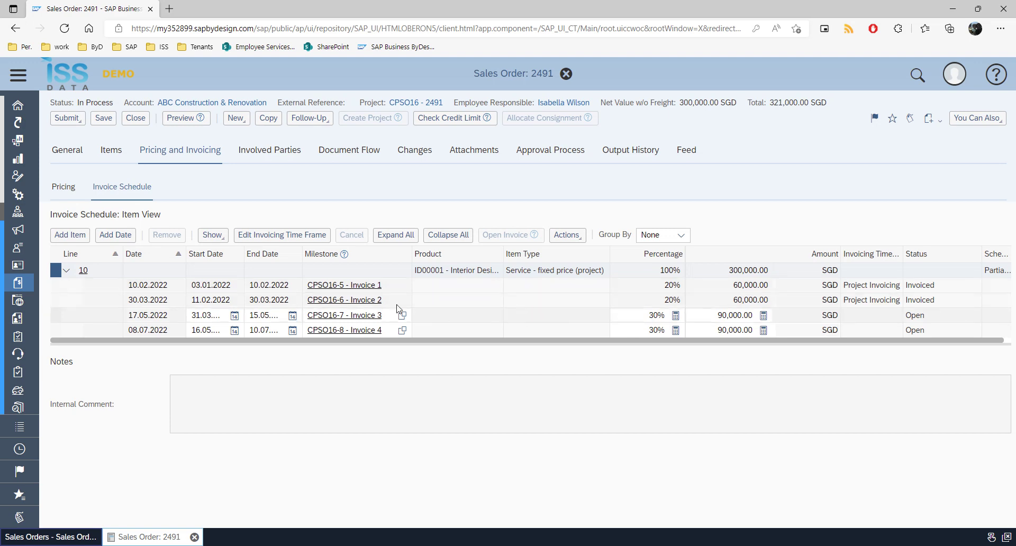
{"action": "left_click_drag", "start_coordinate": [301, 254], "coordinate": [316, 255]}
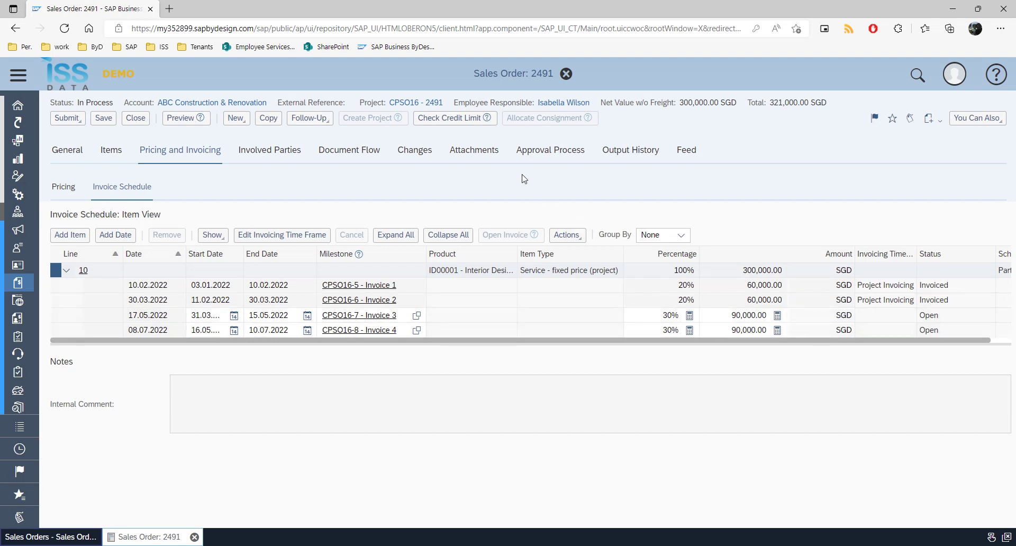
Step: Review the sales order's document flow and open its linked project with all details shown
{"action": "left_click", "coordinate": [358, 153]}
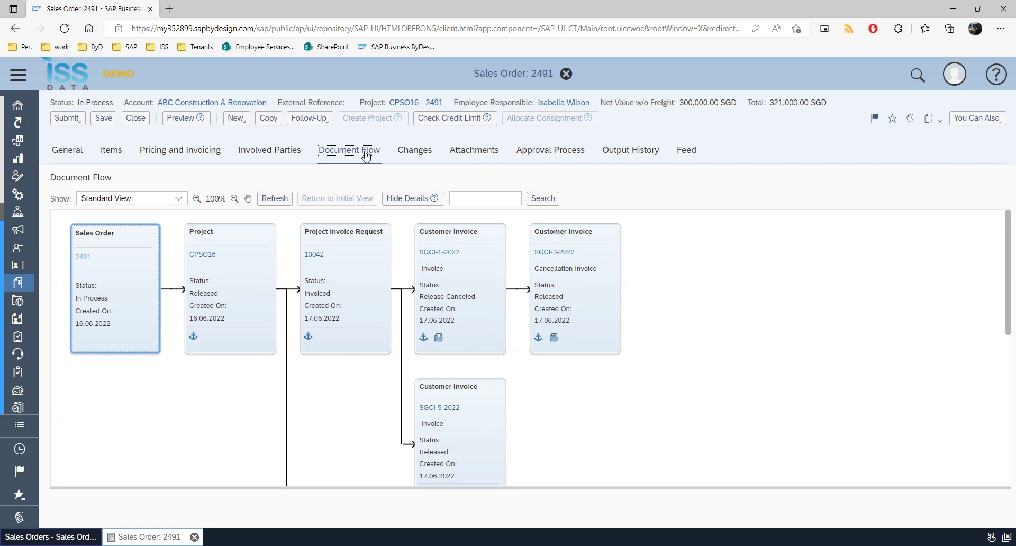
{"action": "scroll", "coordinate": [413, 296], "scroll_direction": "down", "scroll_amount": 5}
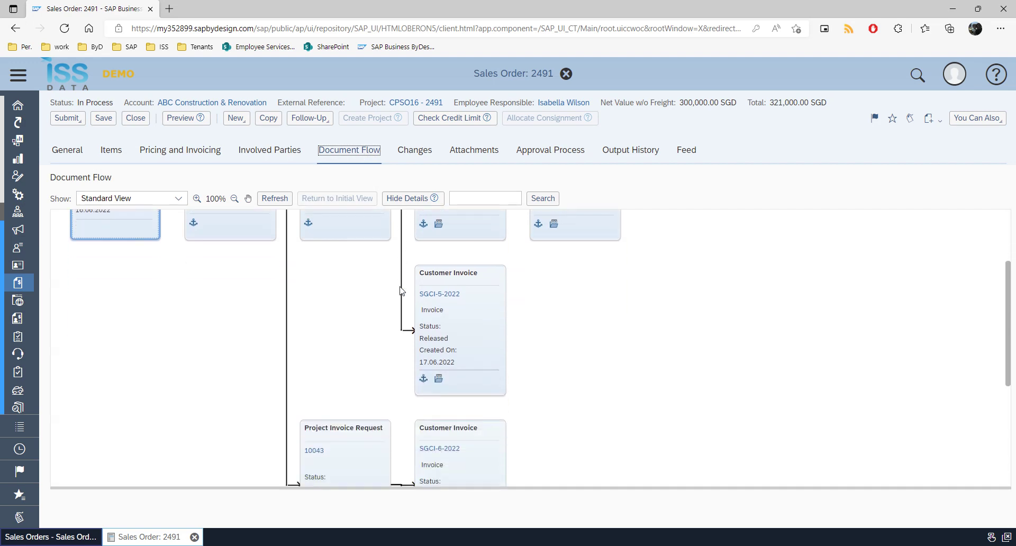
{"action": "scroll", "coordinate": [565, 351], "scroll_direction": "down", "scroll_amount": 1}
{"action": "scroll", "coordinate": [565, 352], "scroll_direction": "up", "scroll_amount": 6}
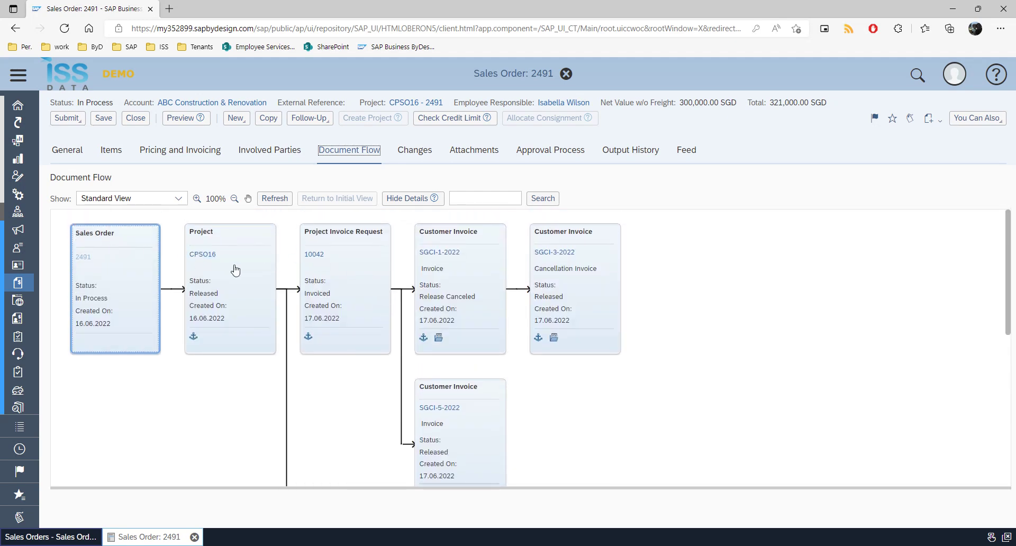
{"action": "left_click", "coordinate": [205, 255]}
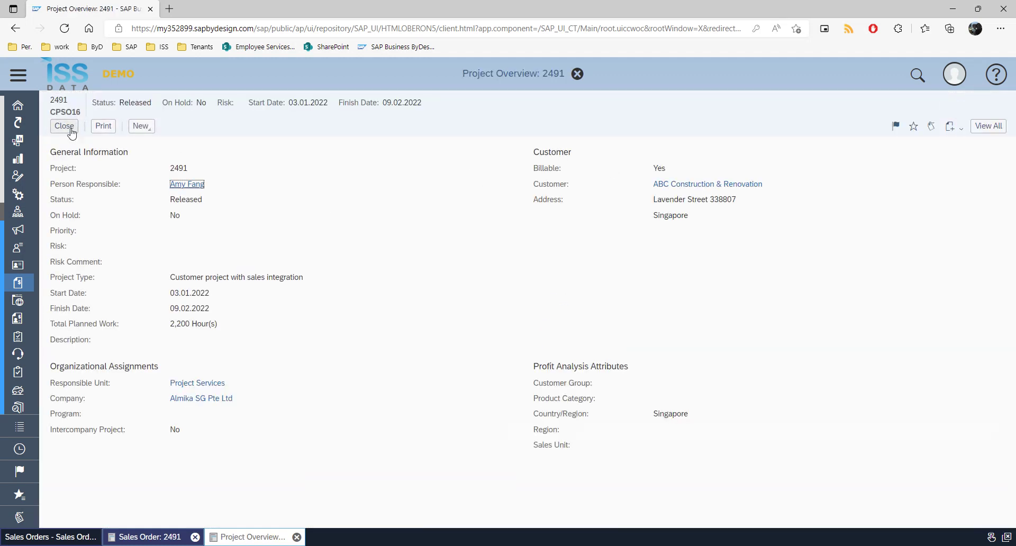
{"action": "left_click", "coordinate": [988, 125]}
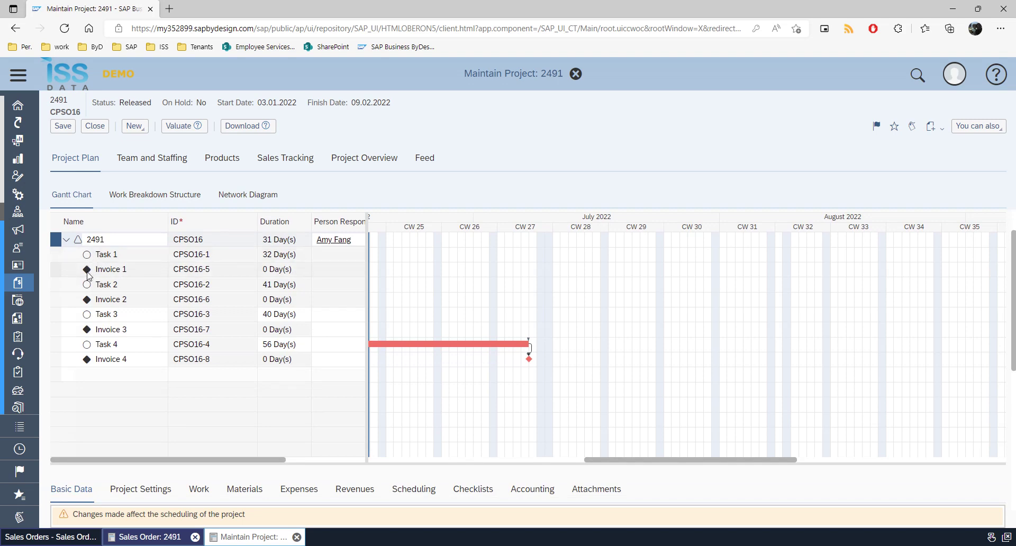
Step: Examine the work data of Task 1, comparing planned and actual hours per team member
{"action": "left_click", "coordinate": [125, 254]}
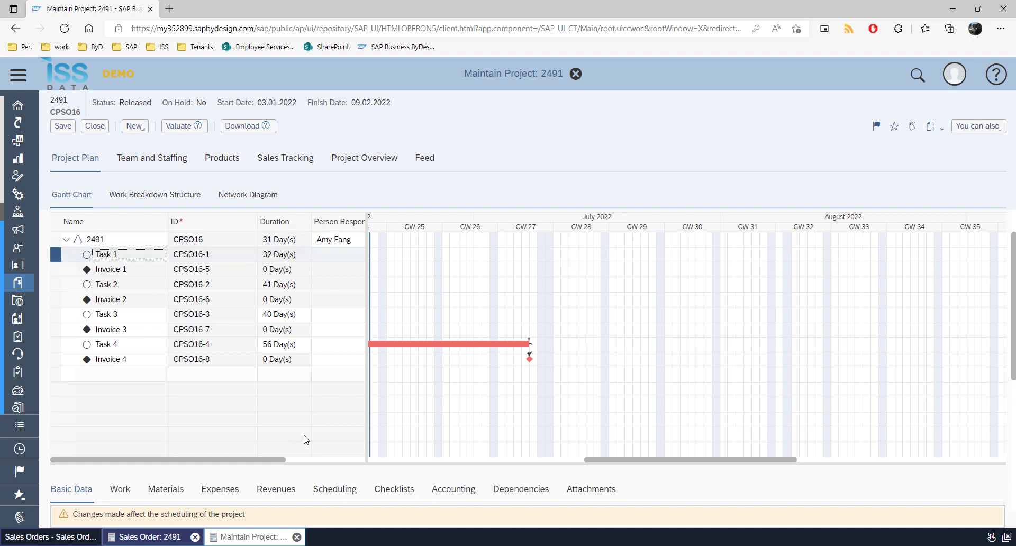
{"action": "scroll", "coordinate": [304, 440], "scroll_direction": "down", "scroll_amount": 3}
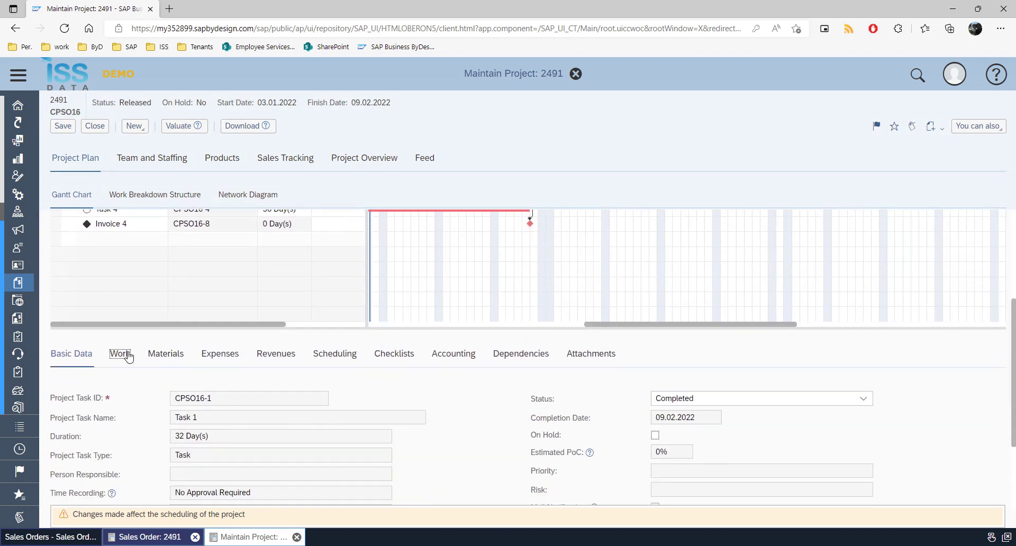
{"action": "left_click", "coordinate": [121, 354]}
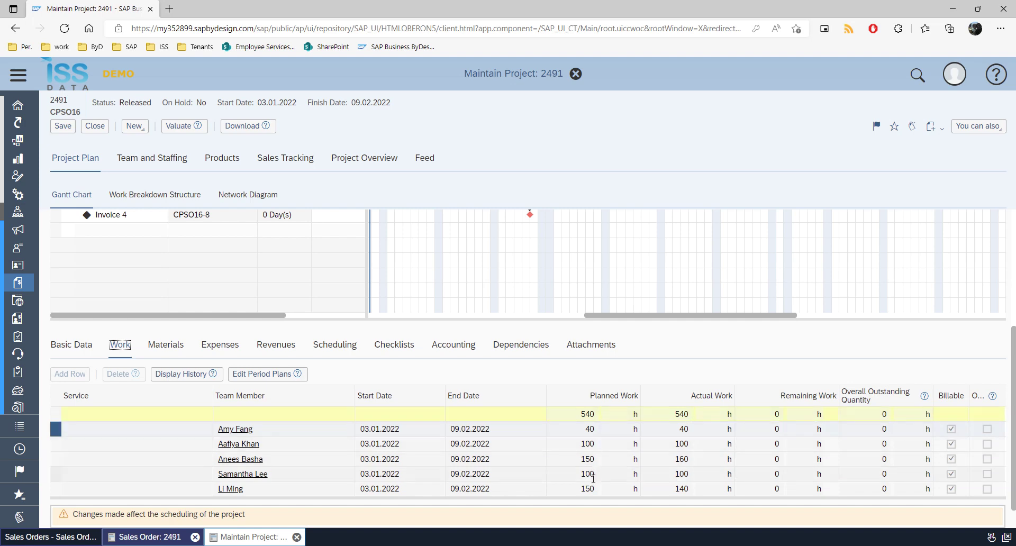
{"action": "left_click", "coordinate": [686, 459]}
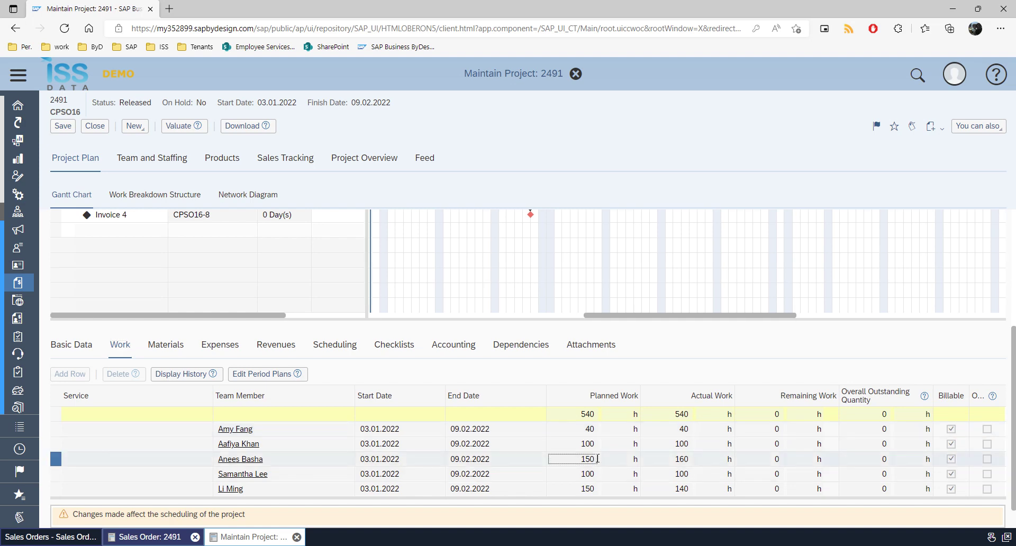
{"action": "left_click", "coordinate": [595, 491]}
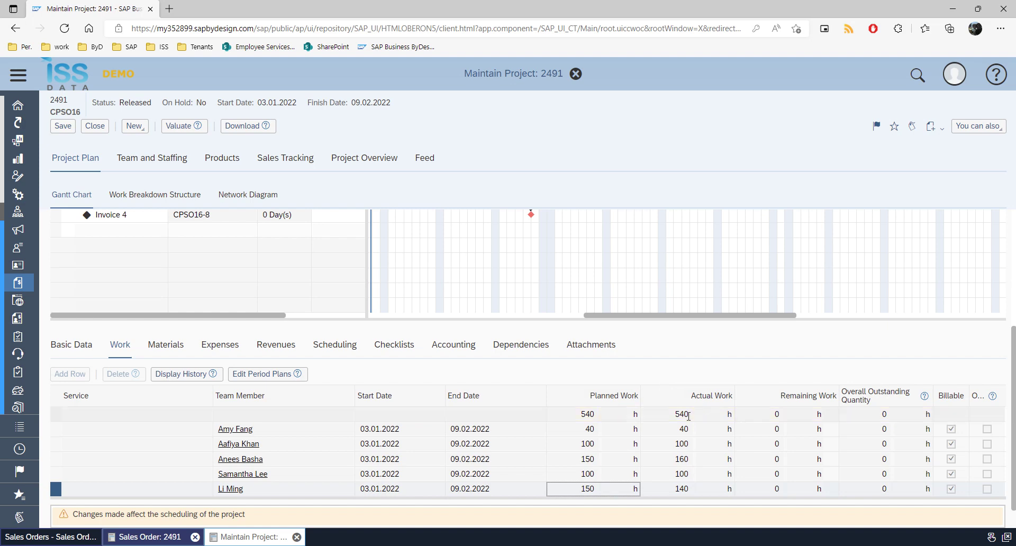
Step: Examine the basic data of the Invoice 1 milestone, including its status and whether it is invoicing relevant
{"action": "scroll", "coordinate": [666, 377], "scroll_direction": "up", "scroll_amount": 2}
{"action": "scroll", "coordinate": [666, 377], "scroll_direction": "up", "scroll_amount": 2}
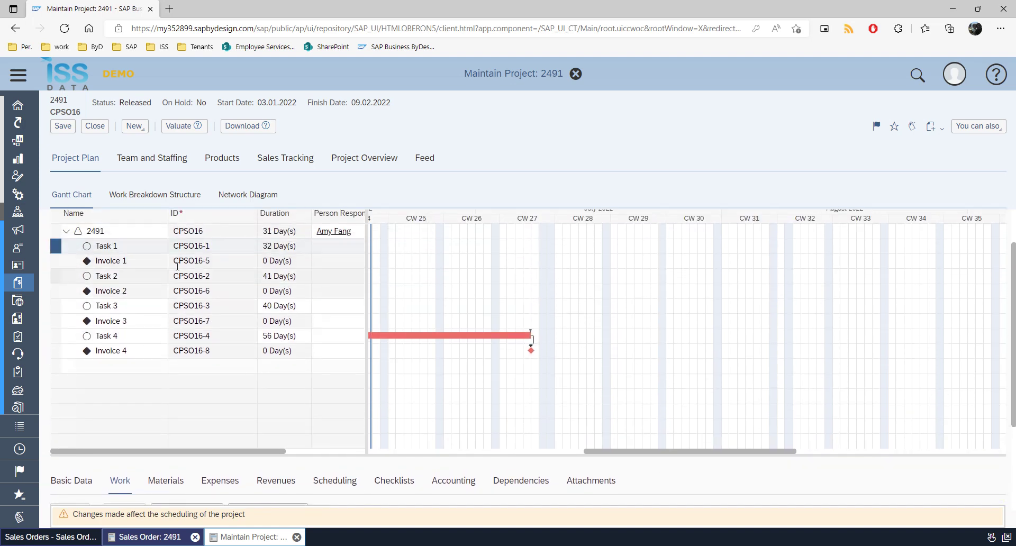
{"action": "left_click", "coordinate": [146, 263]}
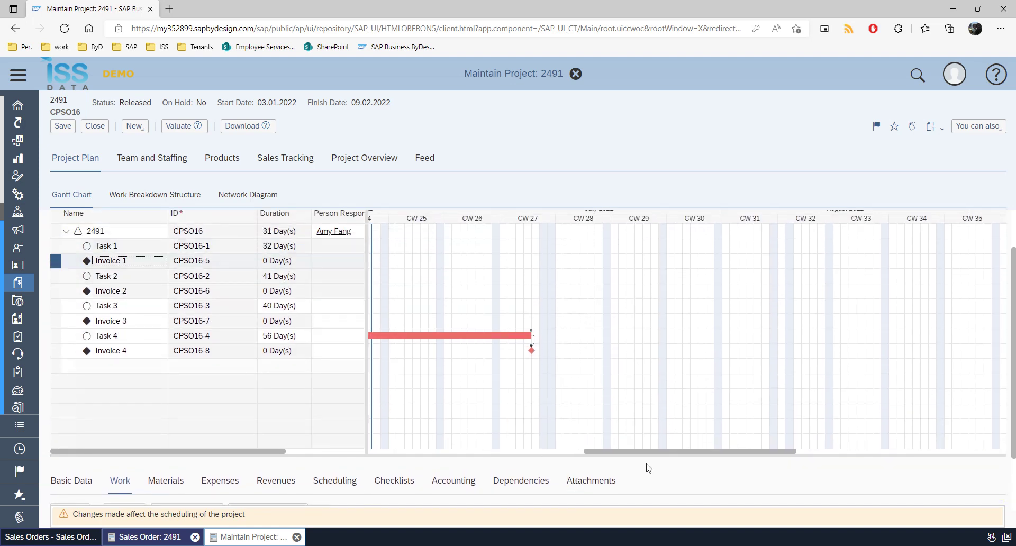
{"action": "scroll", "coordinate": [647, 471], "scroll_direction": "down", "scroll_amount": 2}
{"action": "left_click", "coordinate": [65, 408]}
{"action": "scroll", "coordinate": [633, 430], "scroll_direction": "down", "scroll_amount": 2}
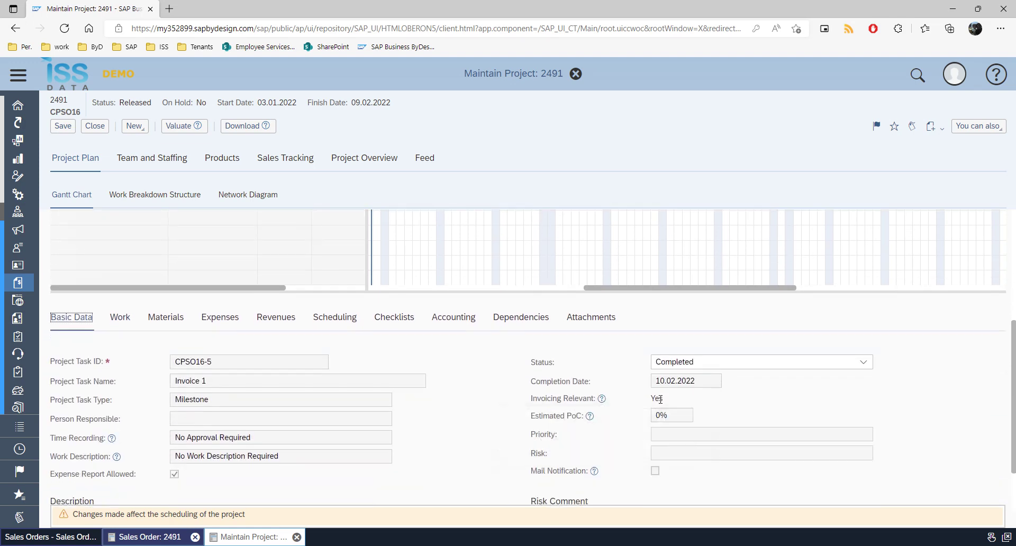
{"action": "left_click_drag", "start_coordinate": [652, 400], "coordinate": [665, 400]}
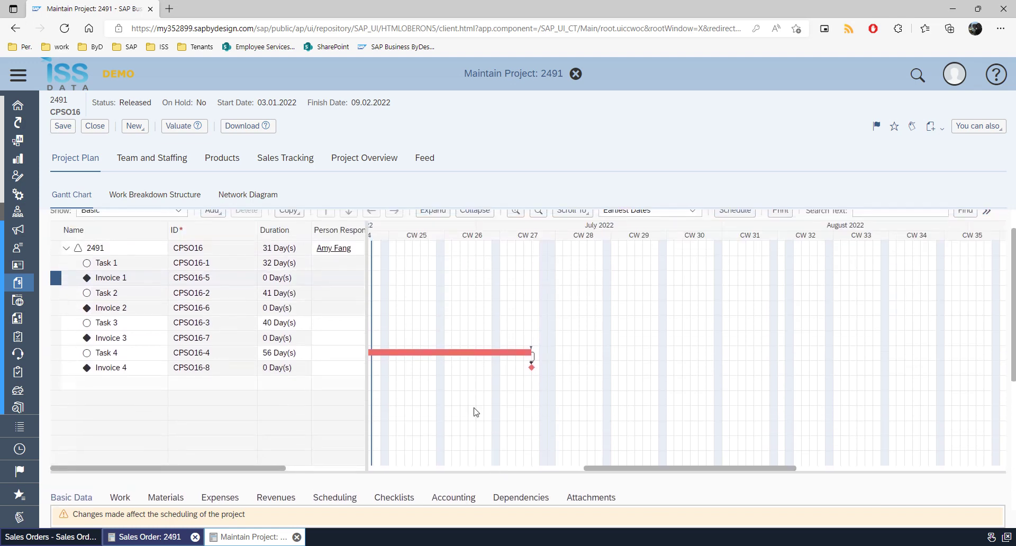
Step: Examine the work data of Task 2, comparing planned and actual hours per team member
{"action": "left_click", "coordinate": [152, 295]}
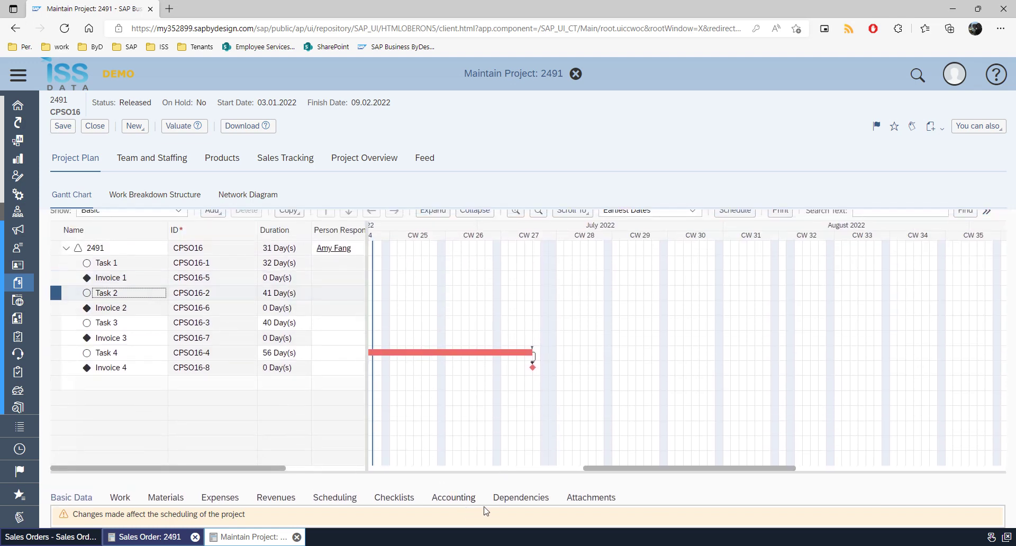
{"action": "scroll", "coordinate": [502, 492], "scroll_direction": "down", "scroll_amount": 4}
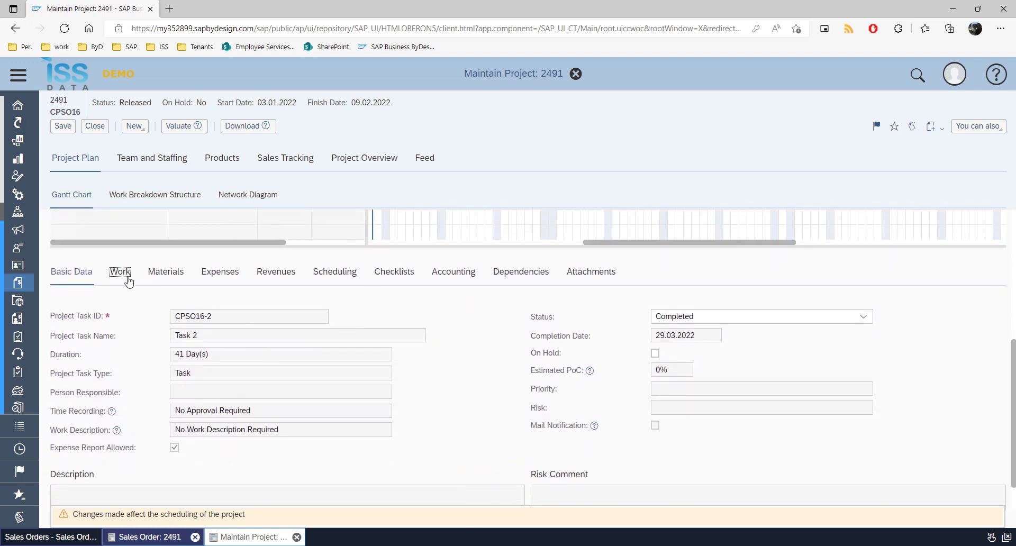
{"action": "left_click", "coordinate": [123, 272]}
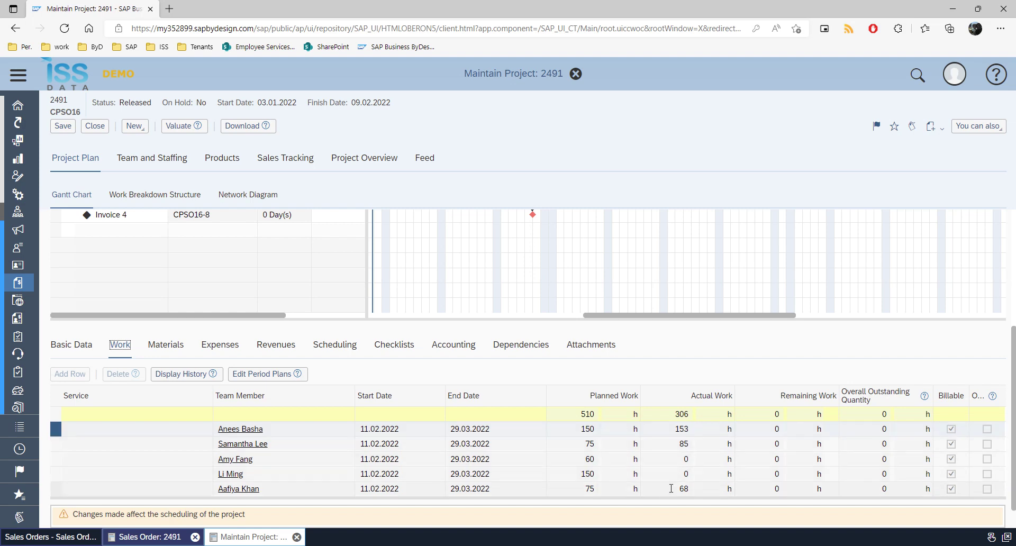
{"action": "left_click", "coordinate": [668, 487]}
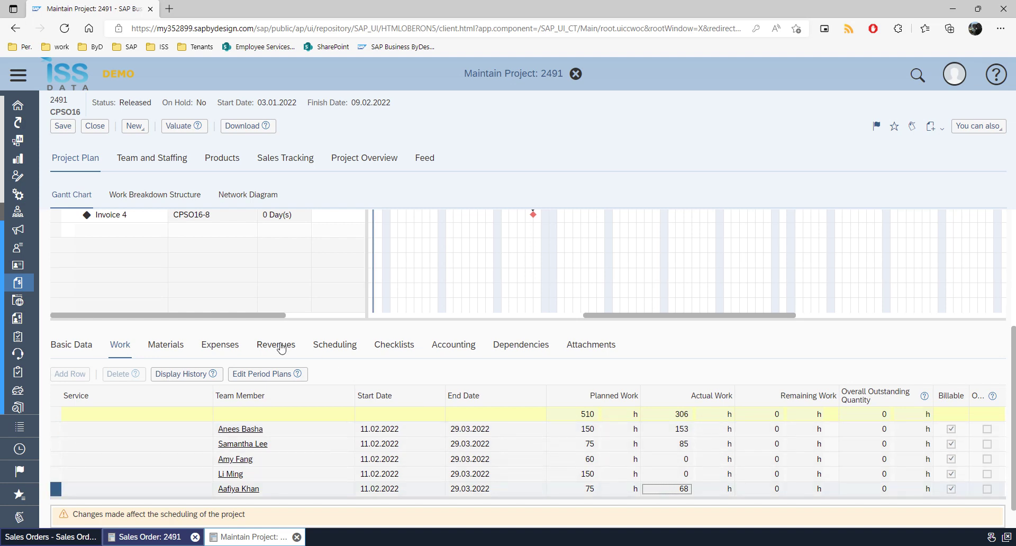
Step: Review the project's team members with their planned, actual and remaining work and their plan and commitment variances
{"action": "scroll", "coordinate": [209, 315], "scroll_direction": "up", "scroll_amount": 2}
{"action": "scroll", "coordinate": [209, 315], "scroll_direction": "up", "scroll_amount": 2}
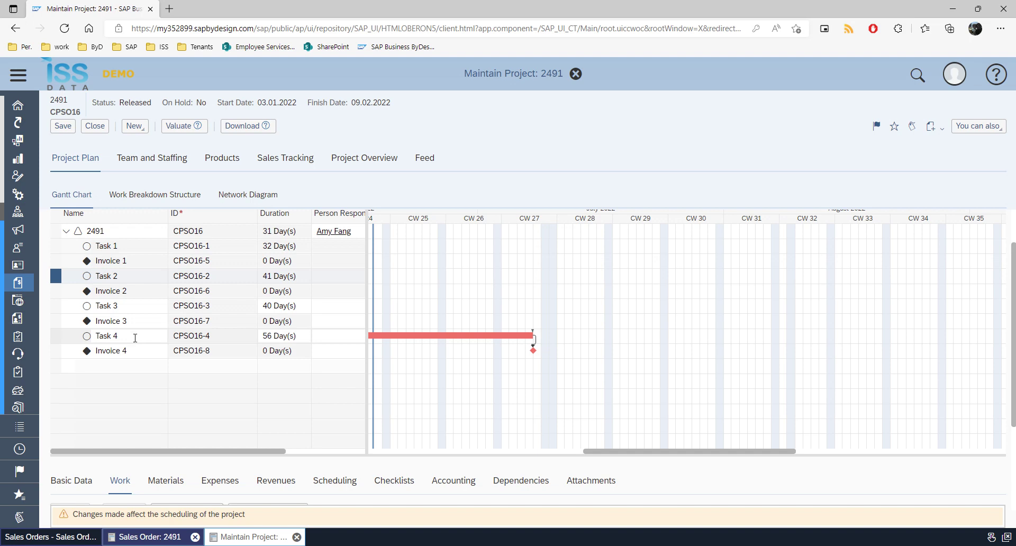
{"action": "left_click", "coordinate": [180, 160]}
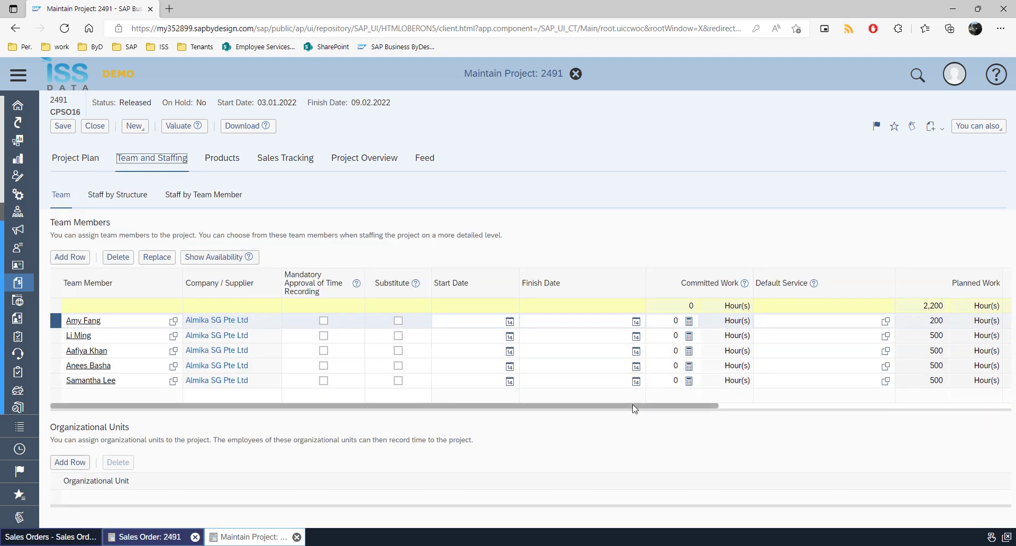
{"action": "left_click_drag", "start_coordinate": [627, 406], "coordinate": [874, 422]}
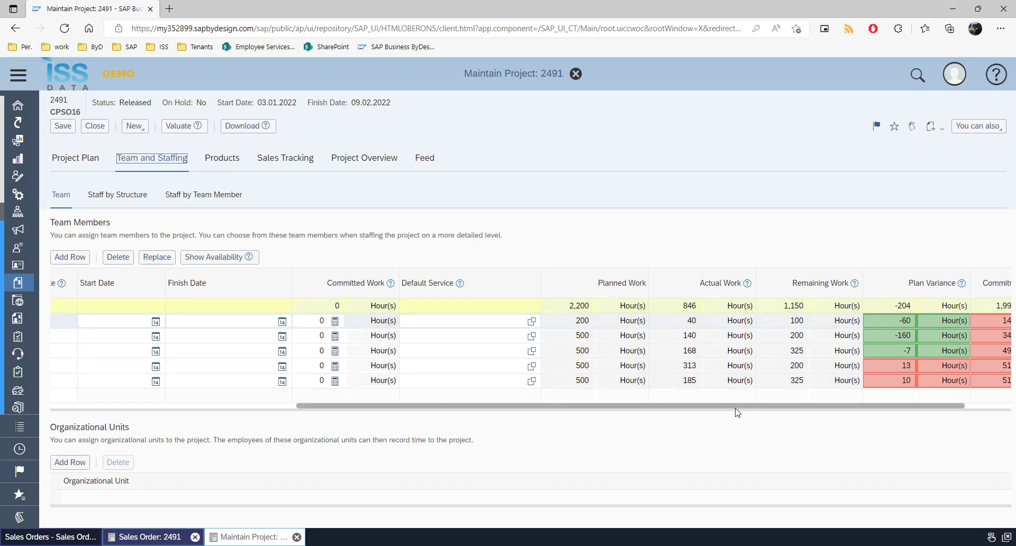
{"action": "left_click_drag", "start_coordinate": [735, 413], "coordinate": [787, 415]}
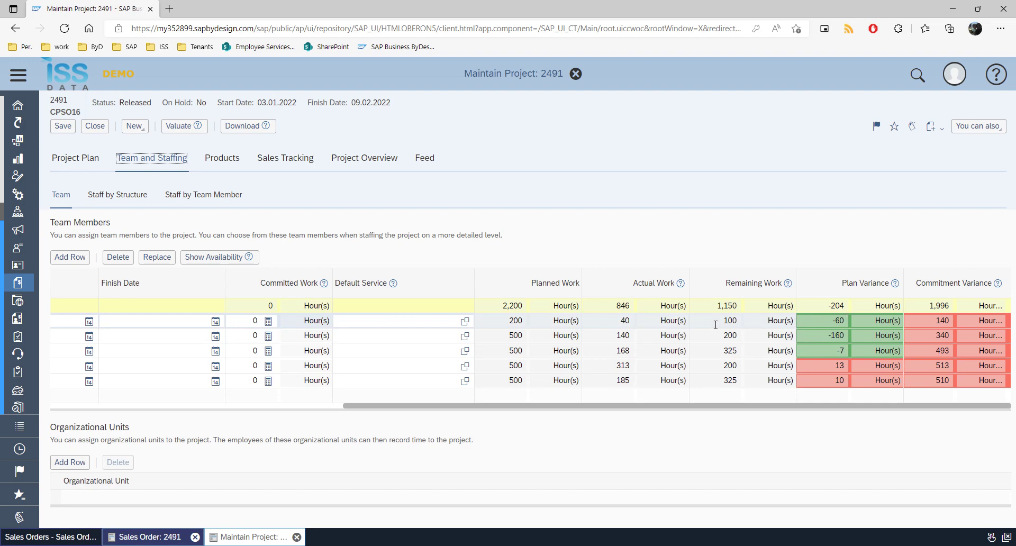
Step: Examine the first team member's remaining work in the project's team list alongside the total plan variance
{"action": "left_click", "coordinate": [816, 310]}
{"action": "left_click", "coordinate": [737, 322]}
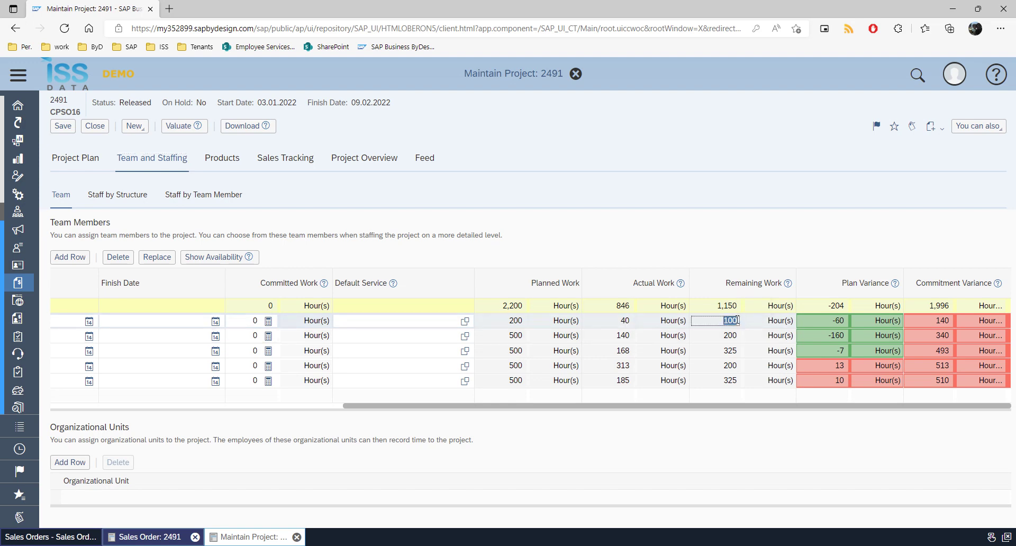
{"action": "left_click", "coordinate": [737, 320]}
Step: Examine the project overview's cost and revenue chart, comparing planned cost, planned revenue, incurred cost and invoiced revenue
{"action": "left_click", "coordinate": [356, 162]}
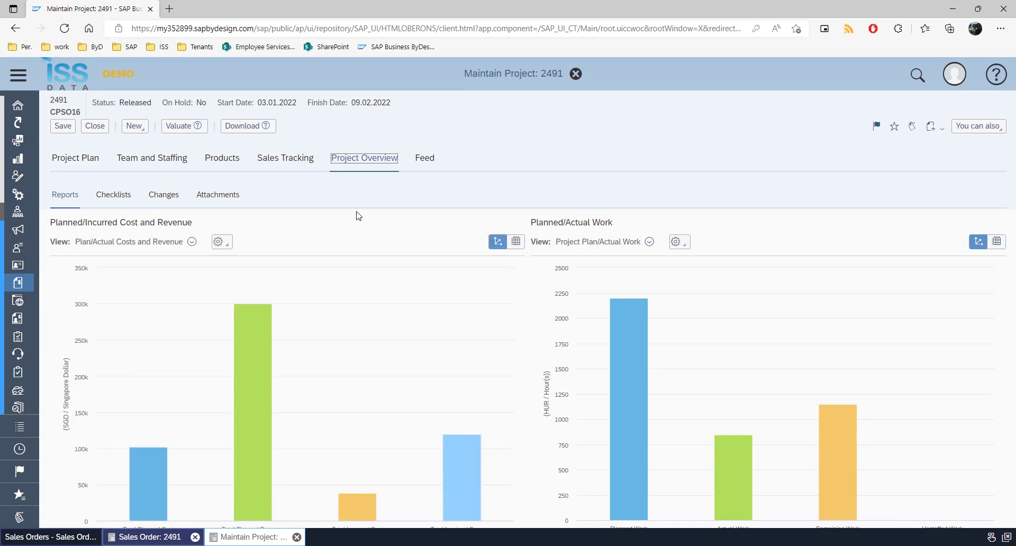
{"action": "scroll", "coordinate": [358, 215], "scroll_direction": "down", "scroll_amount": 1}
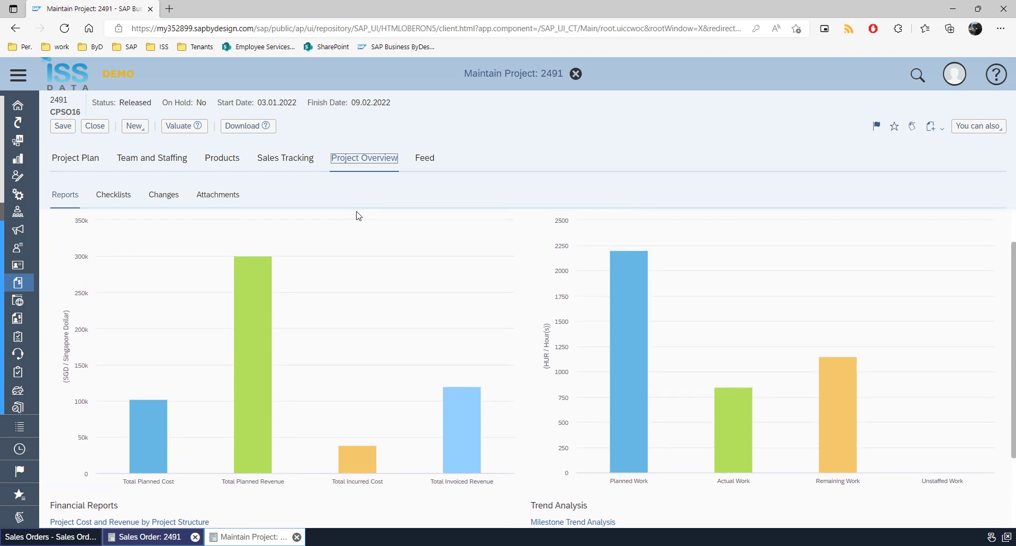
{"action": "mouse_move", "coordinate": [135, 435]}
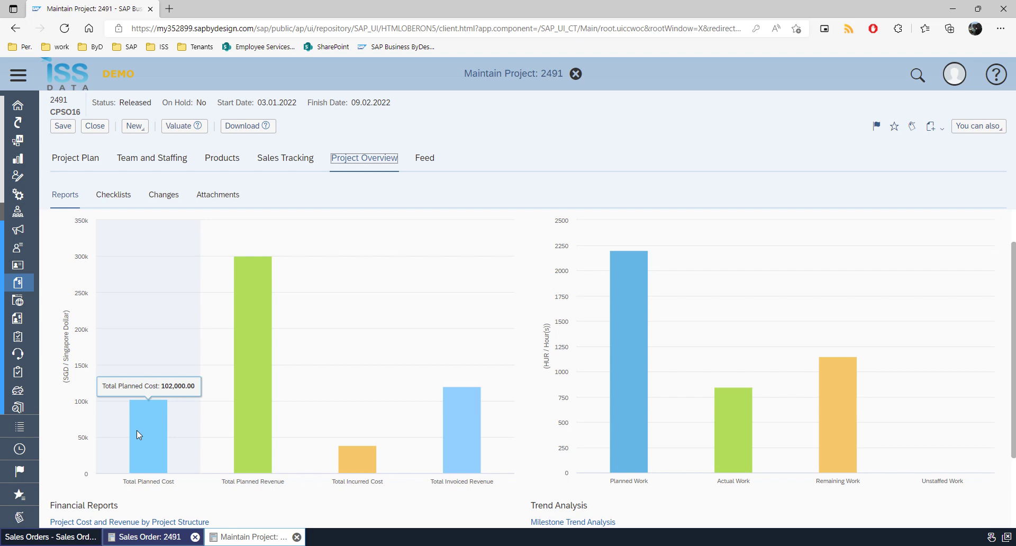
{"action": "mouse_move", "coordinate": [263, 393]}
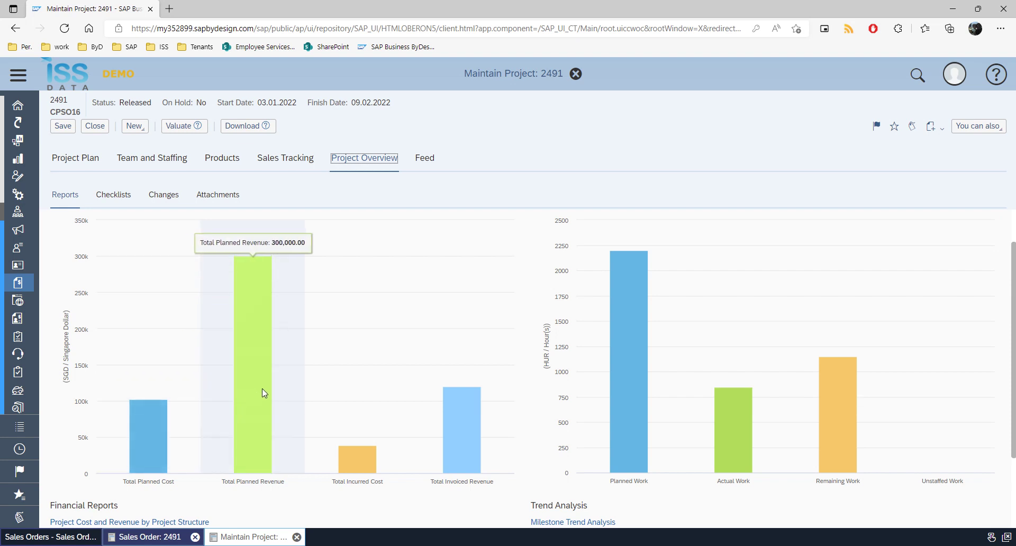
{"action": "mouse_move", "coordinate": [363, 460]}
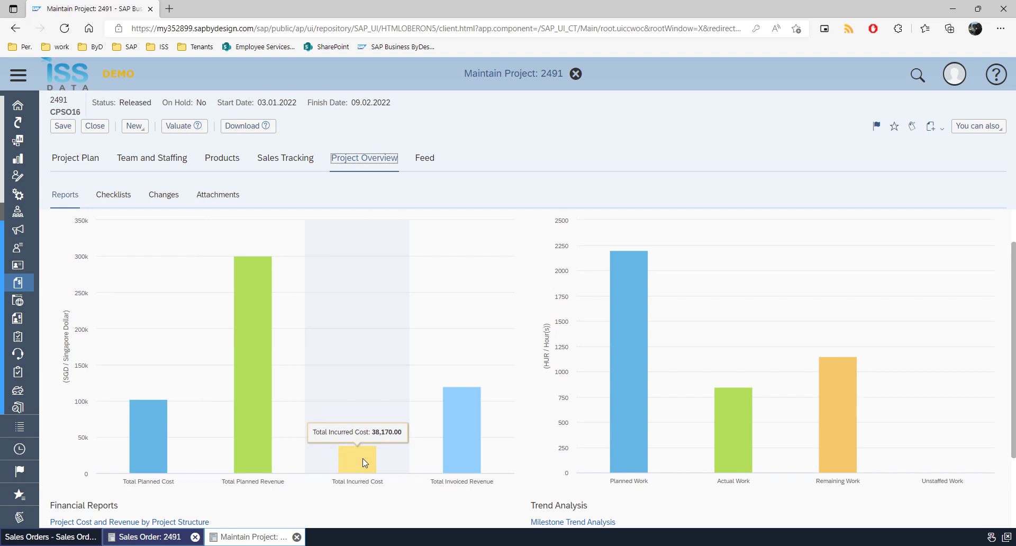
{"action": "mouse_move", "coordinate": [459, 437]}
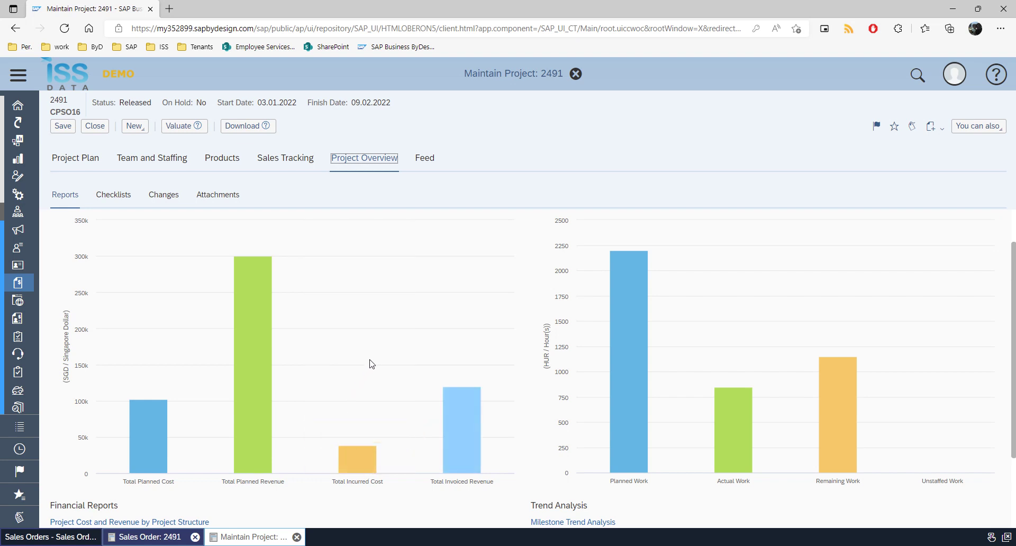
{"action": "mouse_move", "coordinate": [467, 400]}
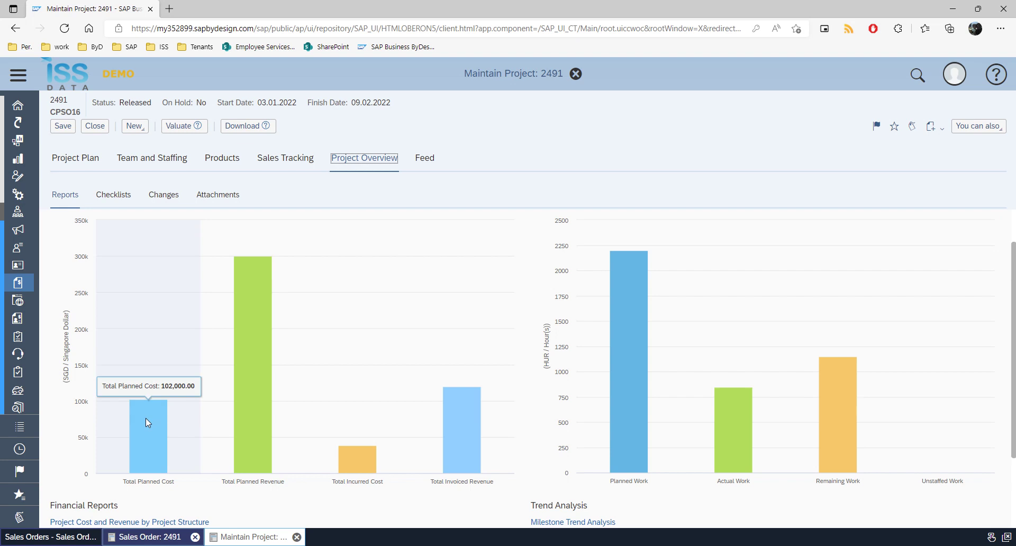
Step: Examine the project overview's work chart, comparing planned, actual and remaining work
{"action": "mouse_move", "coordinate": [642, 367]}
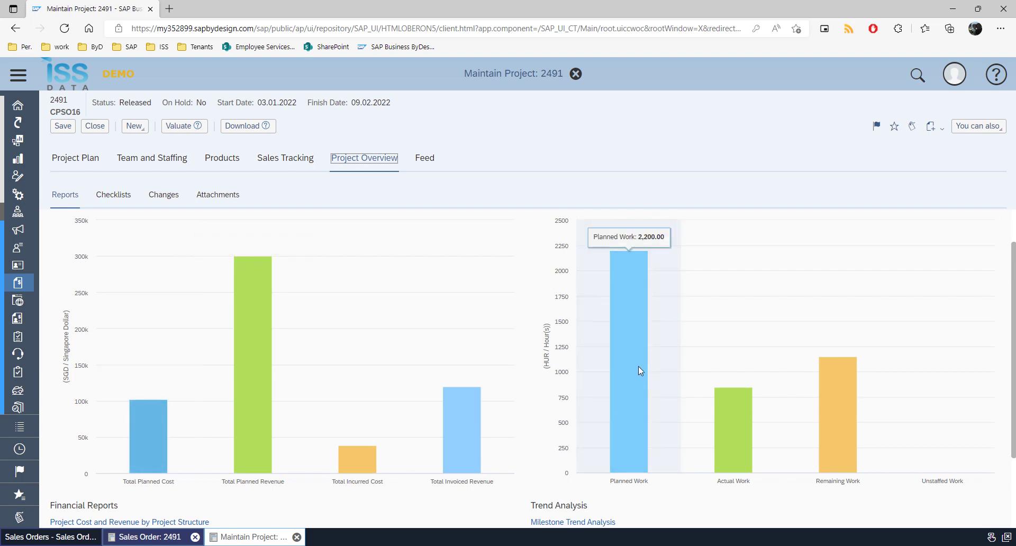
{"action": "mouse_move", "coordinate": [737, 411]}
{"action": "mouse_move", "coordinate": [833, 403]}
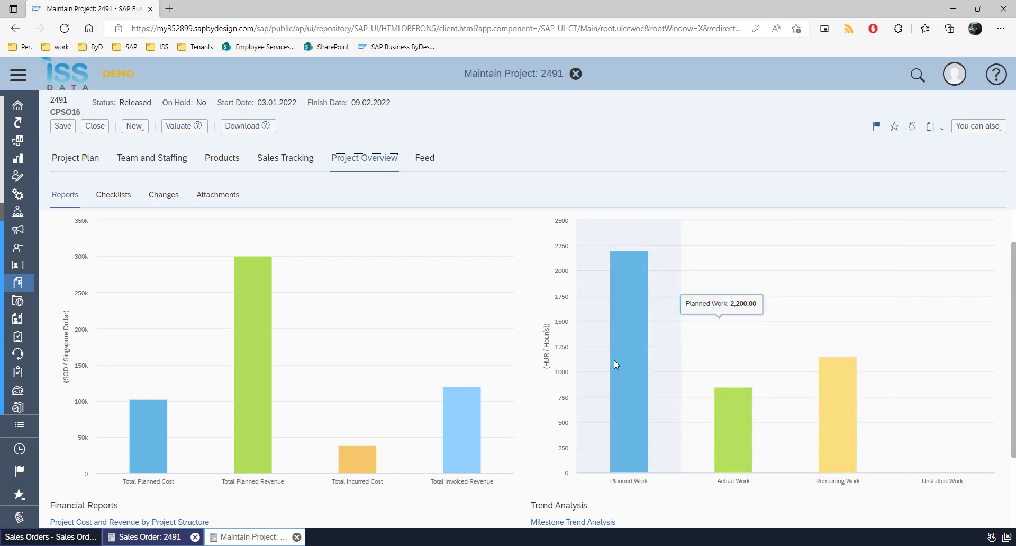
{"action": "scroll", "coordinate": [502, 369], "scroll_direction": "down", "scroll_amount": 1}
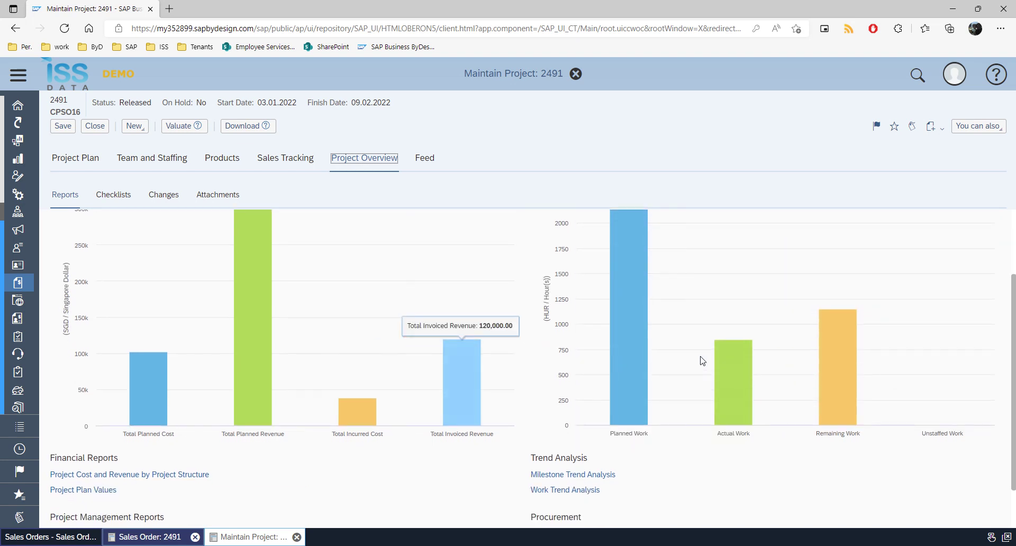
{"action": "scroll", "coordinate": [716, 384], "scroll_direction": "up", "scroll_amount": 1}
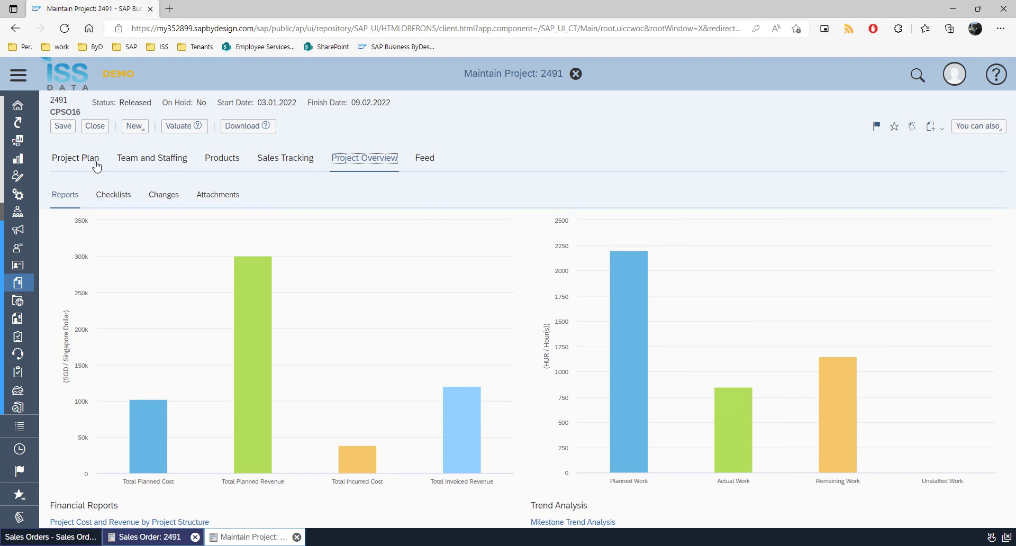
Step: Open the Revenue Recognition periodic tasks in the Cost and Revenue work center
{"action": "left_click", "coordinate": [71, 540]}
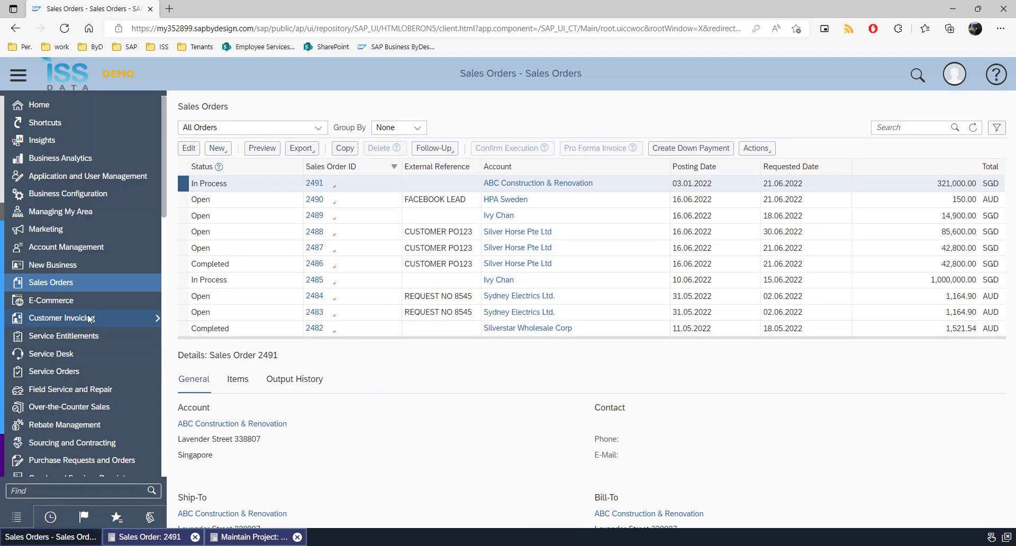
{"action": "scroll", "coordinate": [86, 292], "scroll_direction": "down", "scroll_amount": 10}
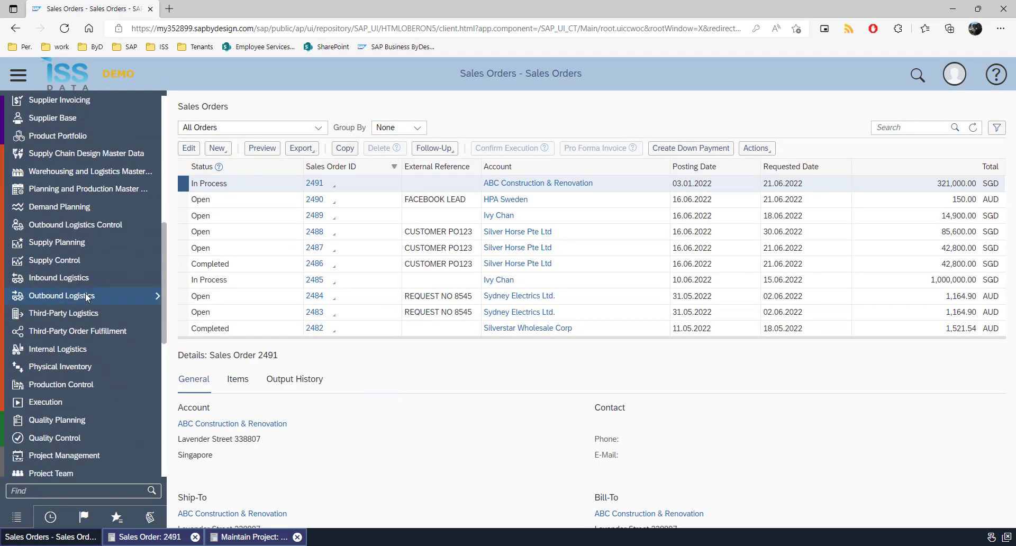
{"action": "scroll", "coordinate": [85, 292], "scroll_direction": "down", "scroll_amount": 5}
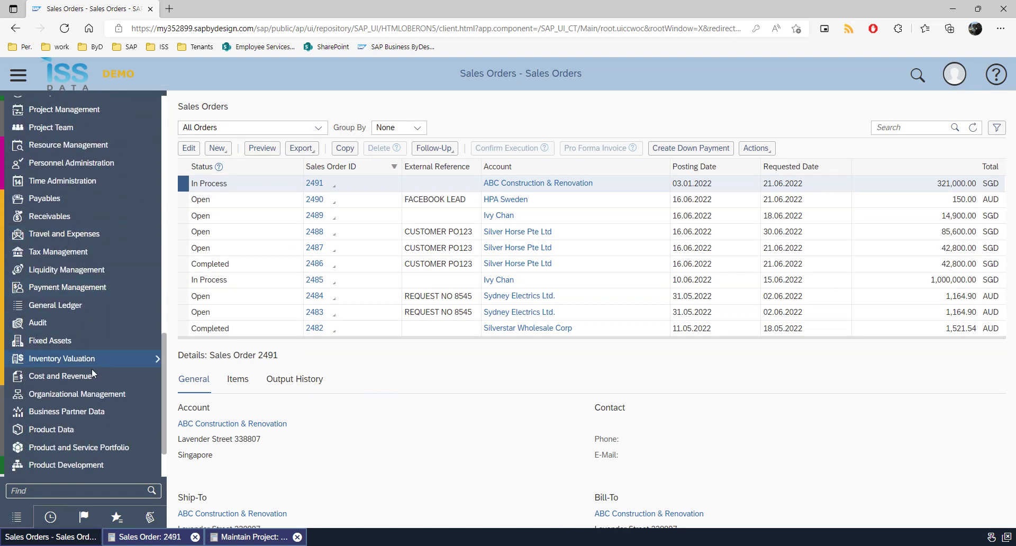
{"action": "mouse_move", "coordinate": [86, 379]}
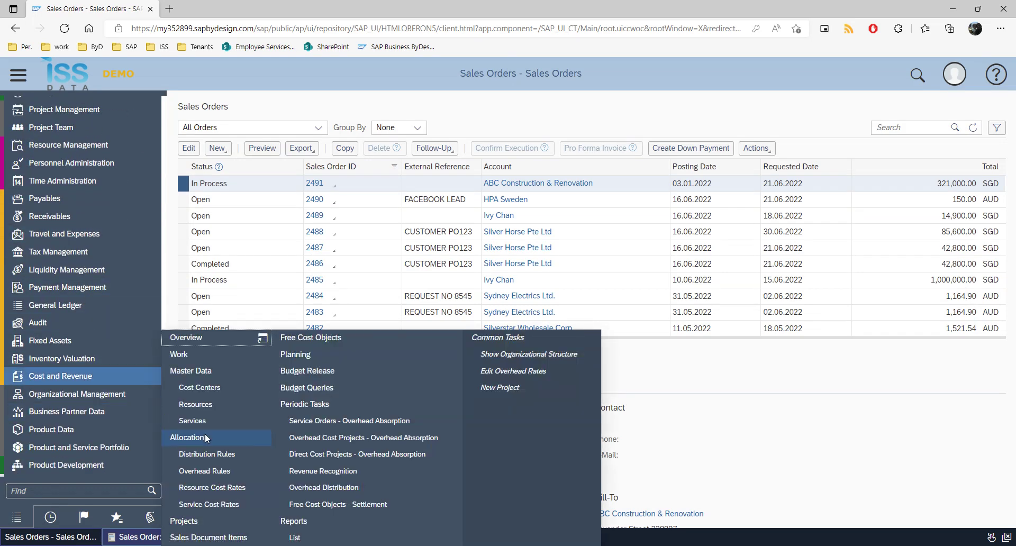
{"action": "left_click", "coordinate": [335, 472]}
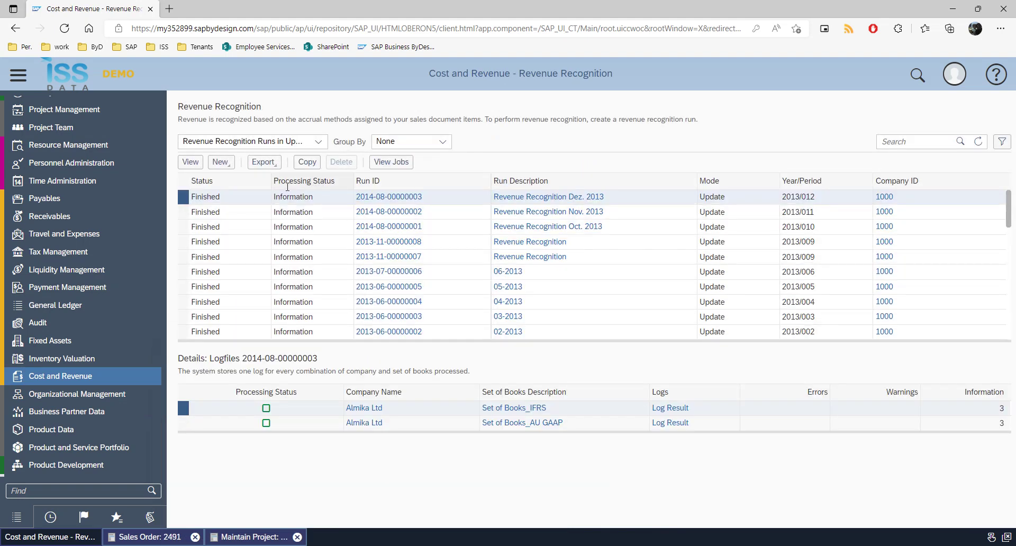
Step: Create a new revenue recognition run, using the sales order's number followed by "- Test" as its description
{"action": "left_click", "coordinate": [220, 162]}
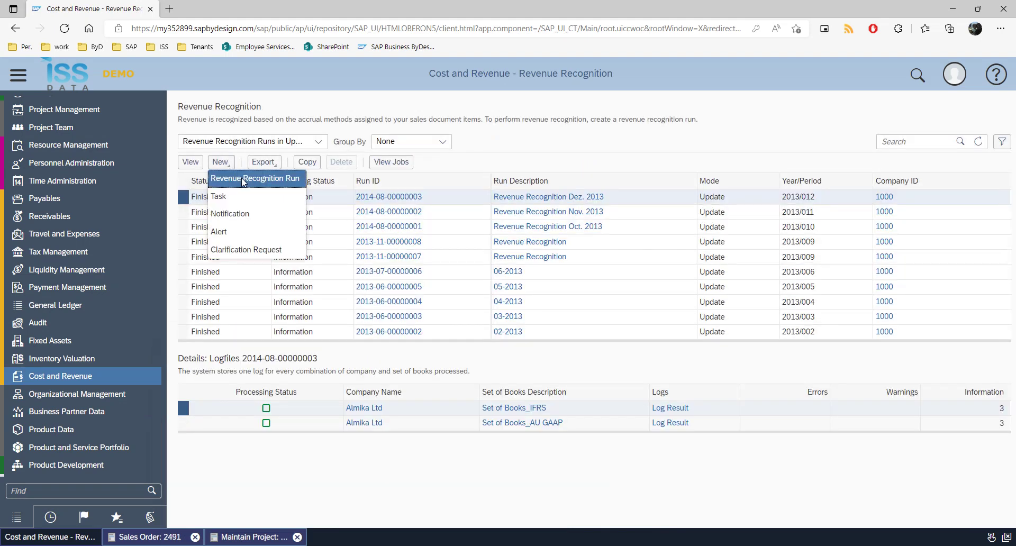
{"action": "left_click", "coordinate": [242, 178]}
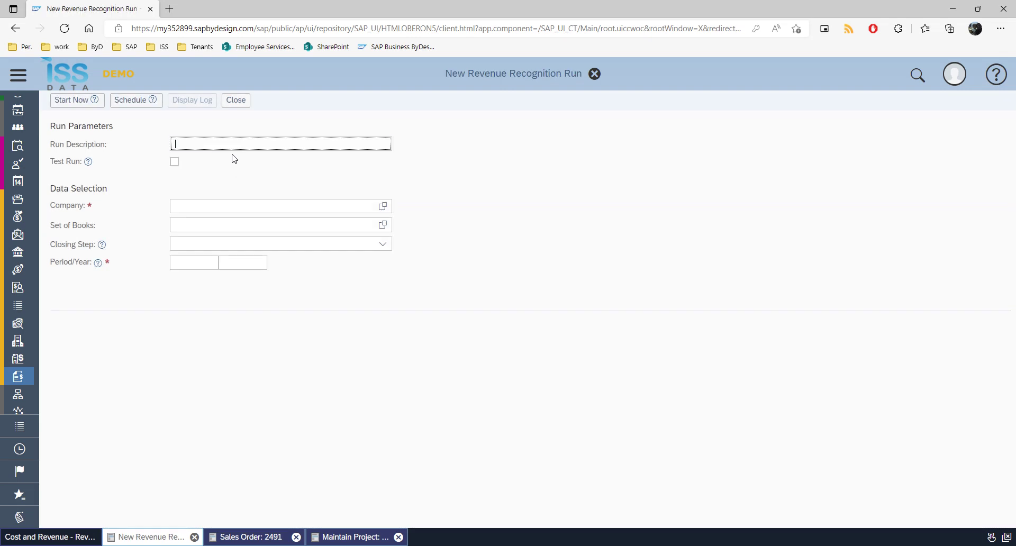
{"action": "type", "text": "2491 -"}
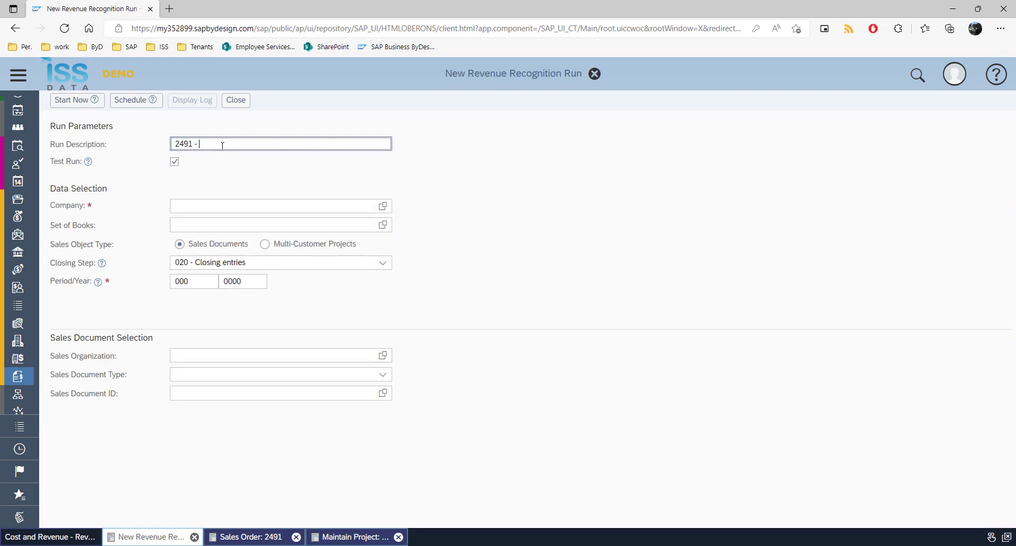
{"action": "type", "text": " Test"}
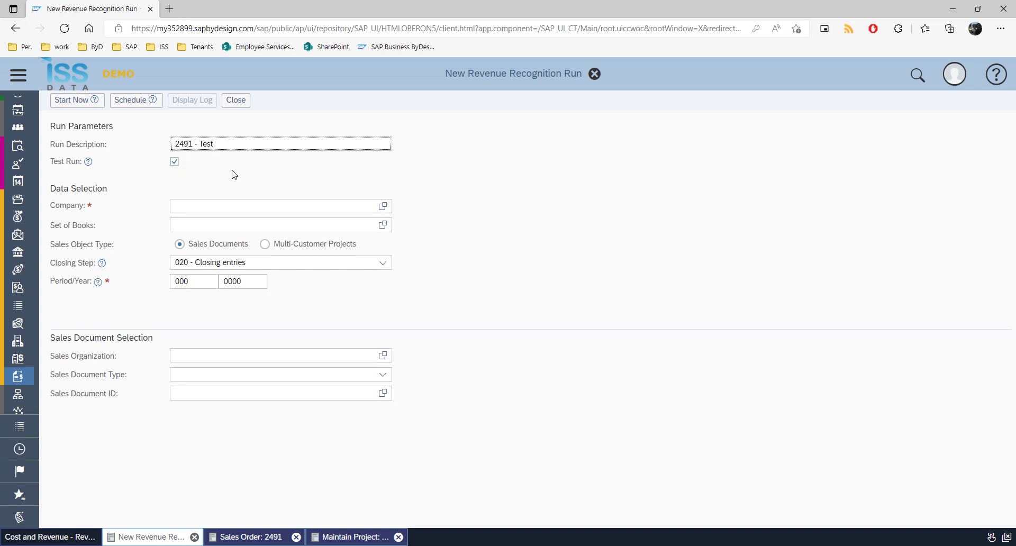
Step: Set the run's company to 4000 - Almika SG Pte Ltd
{"action": "left_click", "coordinate": [229, 206]}
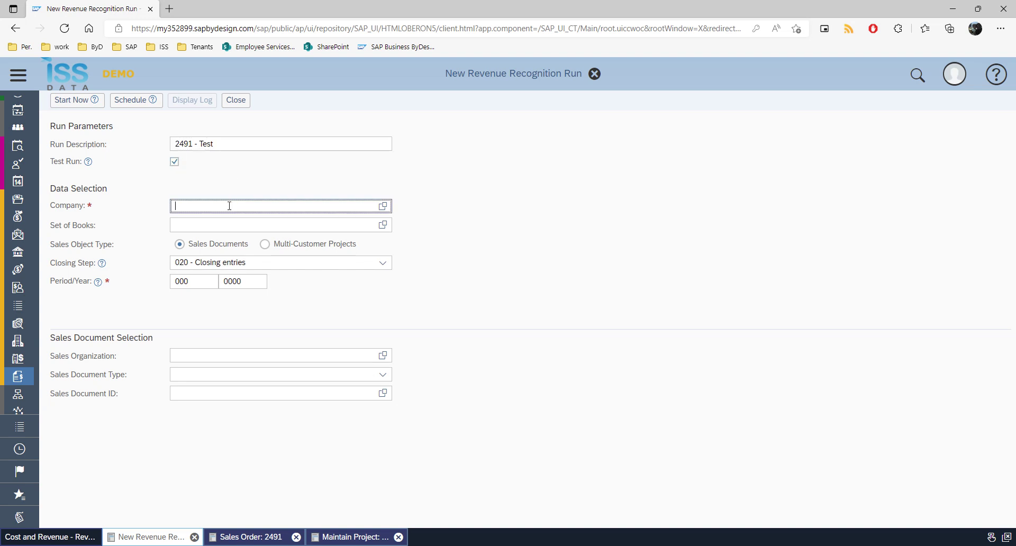
{"action": "type", "text": "4000"}
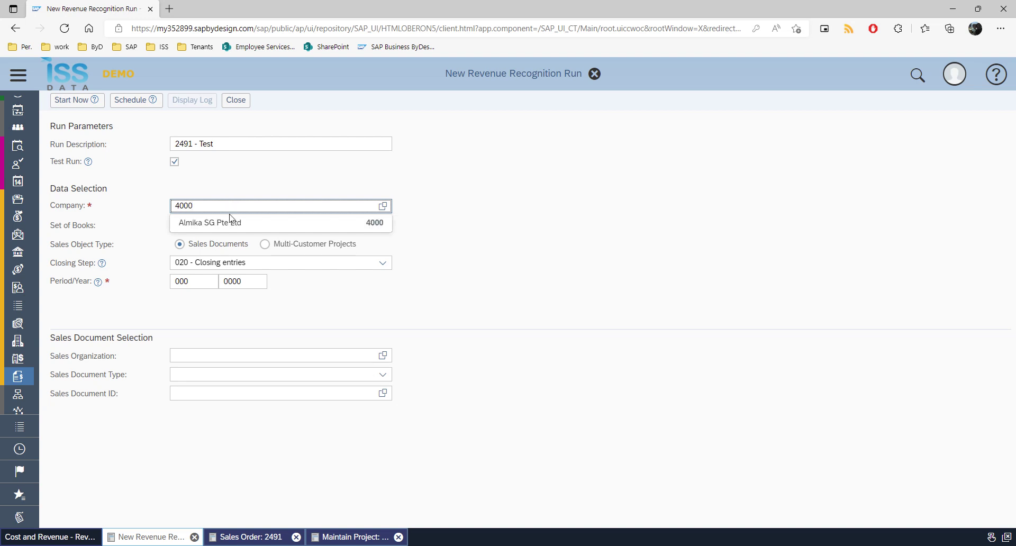
{"action": "left_click", "coordinate": [229, 222]}
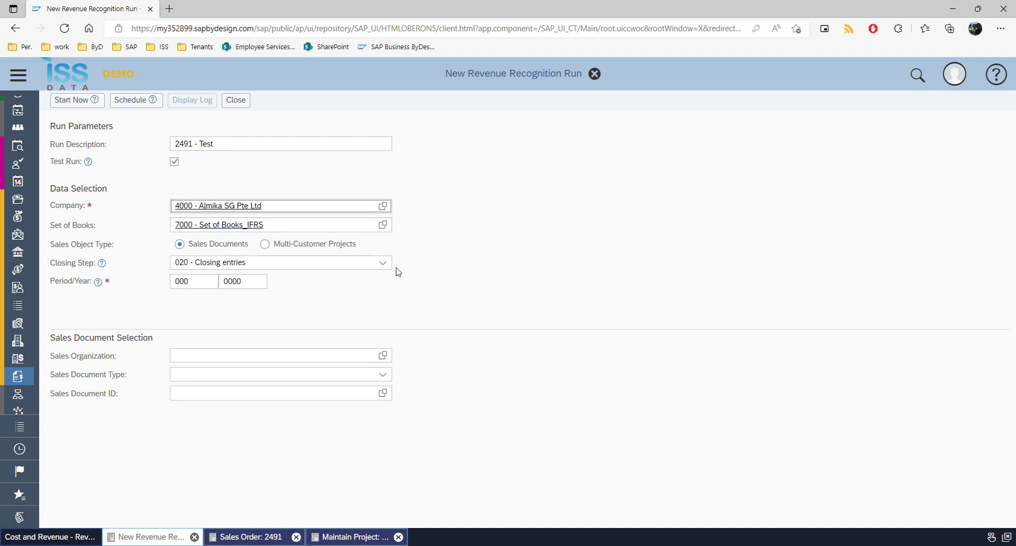
Step: Set the run's closing step to 010 - Operational postings and its period and year to 006 / 2022
{"action": "left_click", "coordinate": [382, 263]}
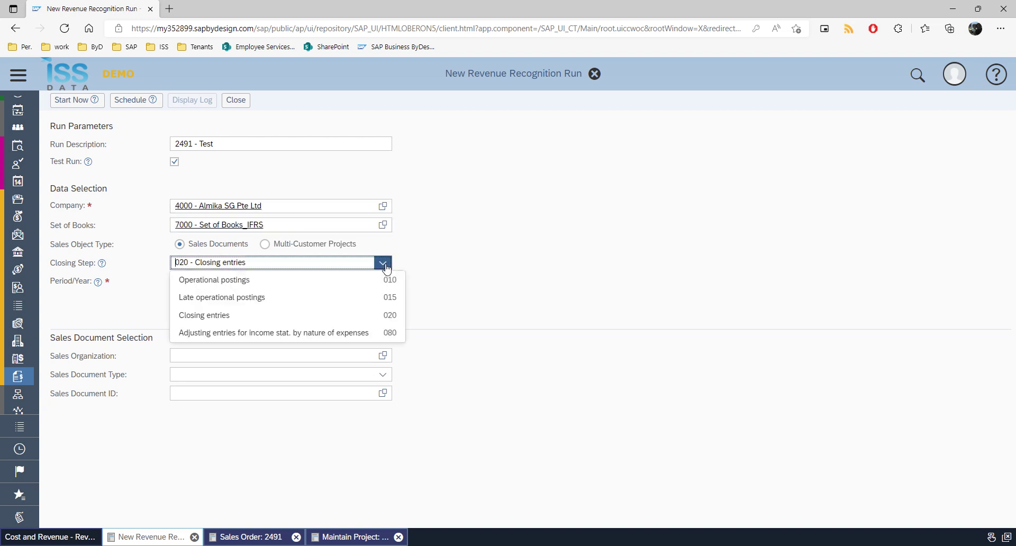
{"action": "left_click", "coordinate": [309, 285]}
{"action": "left_click_drag", "start_coordinate": [190, 285], "coordinate": [147, 283]}
{"action": "type", "text": "006"}
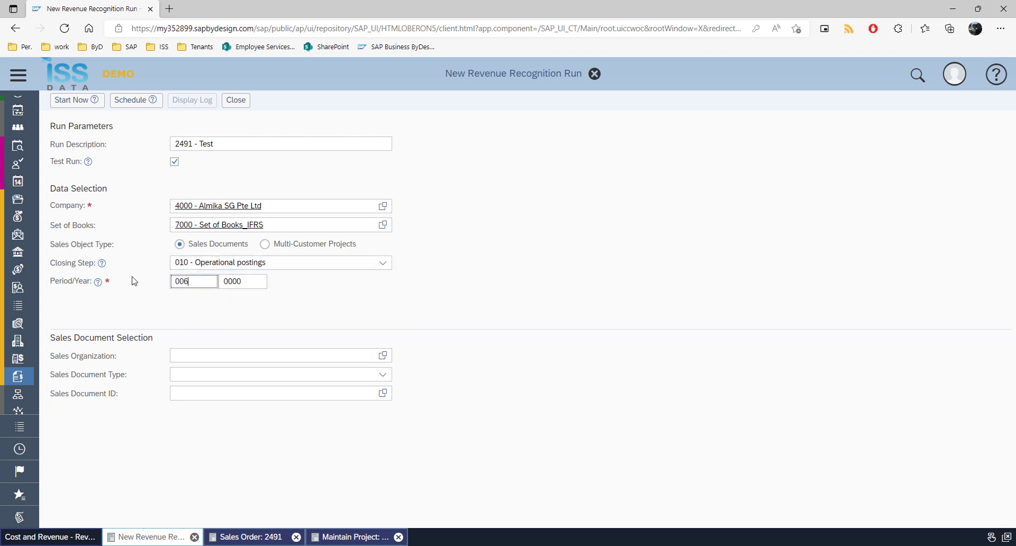
{"action": "key", "text": "Tab"}
{"action": "type", "text": "20"}
Step: Limit the run to document type 114 - Sales Order and select the Interior Designing sales order as the sales document
{"action": "left_click", "coordinate": [313, 358]}
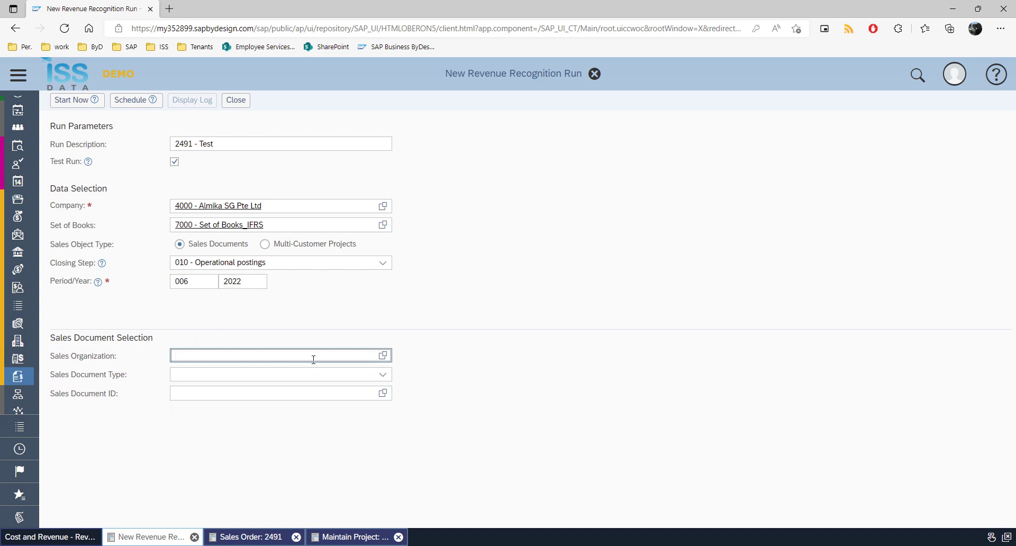
{"action": "left_click", "coordinate": [313, 375]}
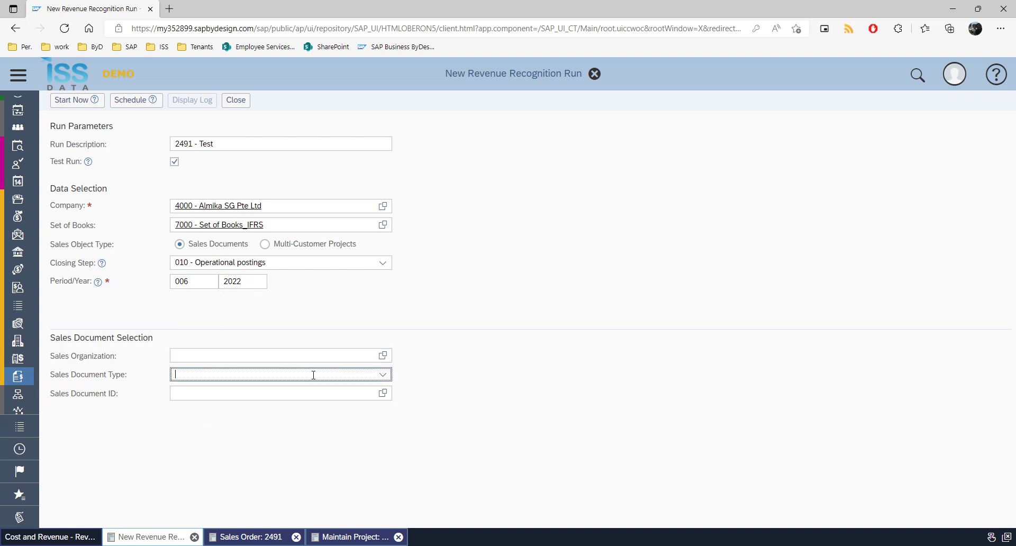
{"action": "left_click", "coordinate": [382, 375]}
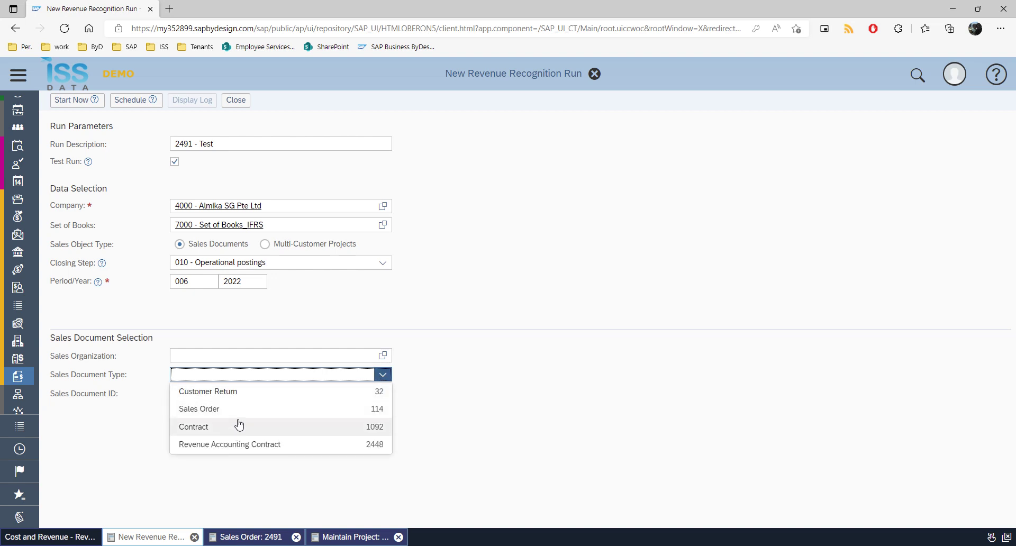
{"action": "left_click", "coordinate": [233, 409]}
{"action": "left_click", "coordinate": [254, 394]}
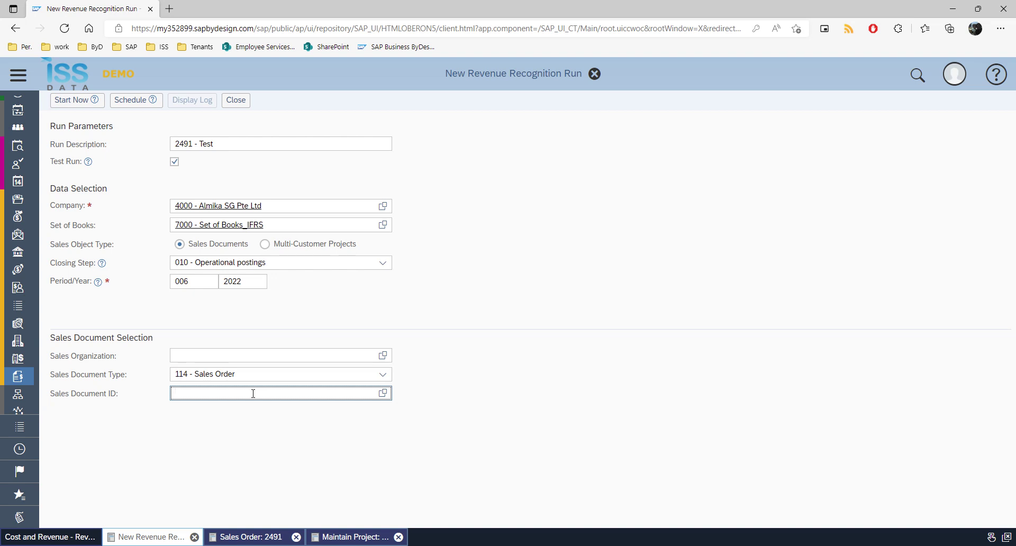
{"action": "left_click", "coordinate": [382, 393]}
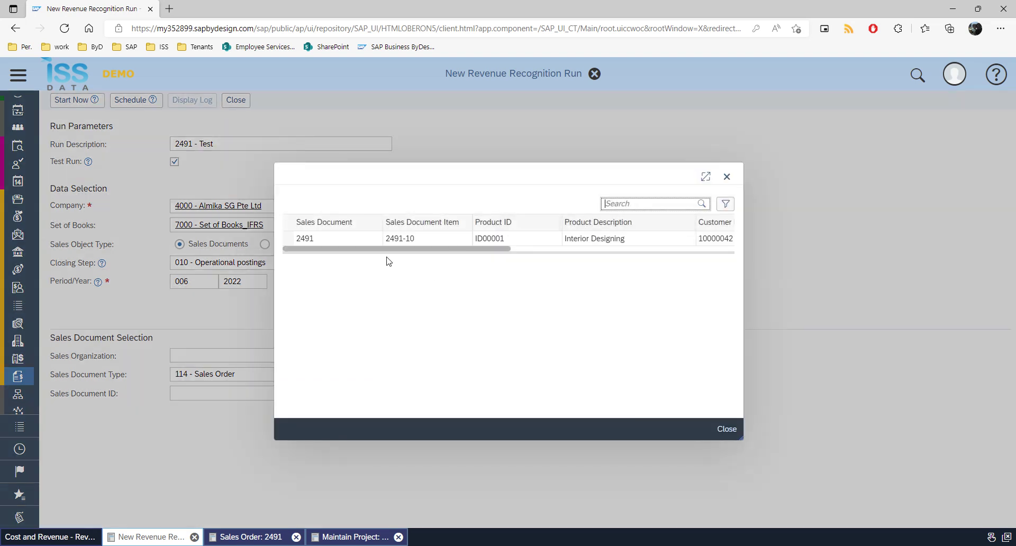
{"action": "left_click", "coordinate": [392, 241]}
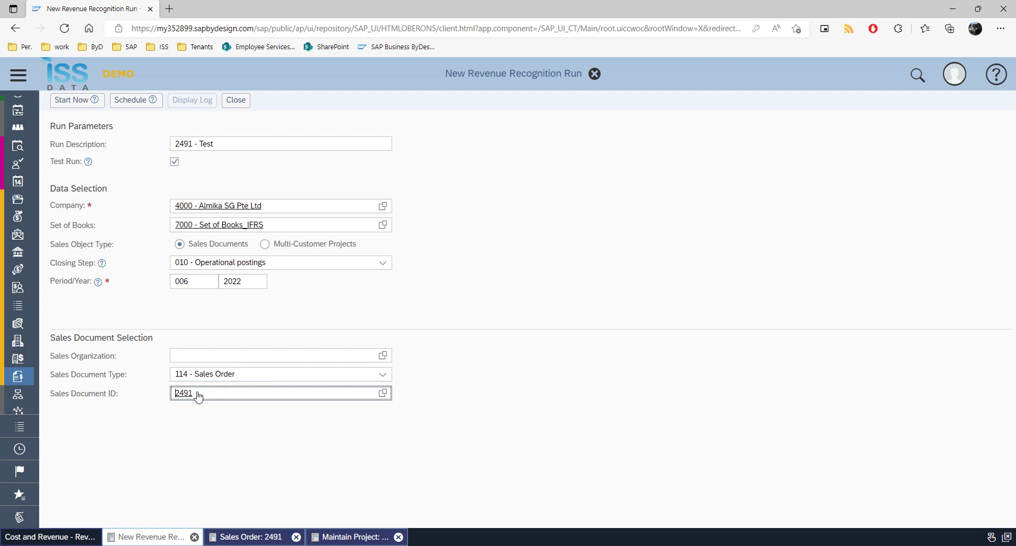
Step: Review the sales order's general data and revenue accounting contract, as well as the performance obligation of its Interior Designing item
{"action": "left_click", "coordinate": [249, 538]}
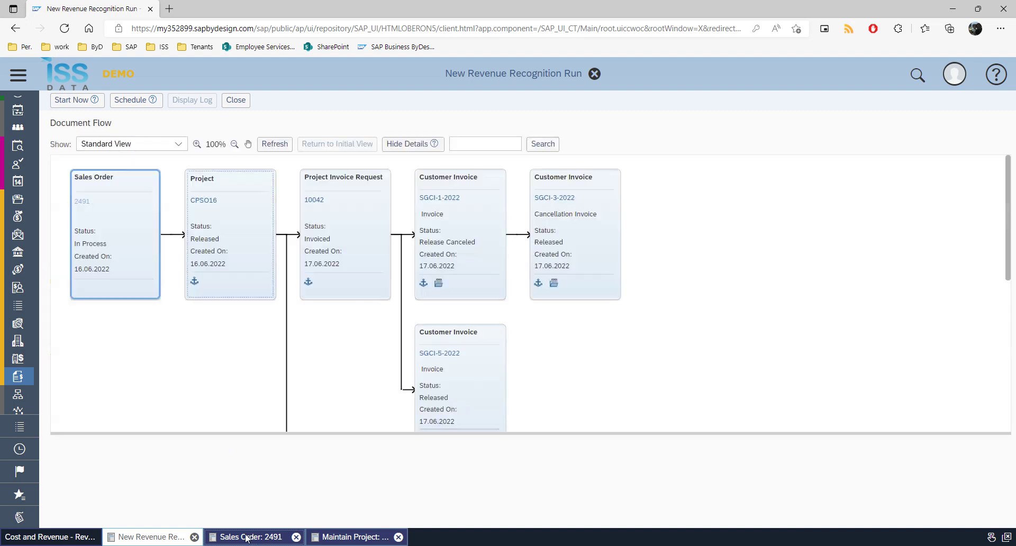
{"action": "left_click", "coordinate": [53, 154]}
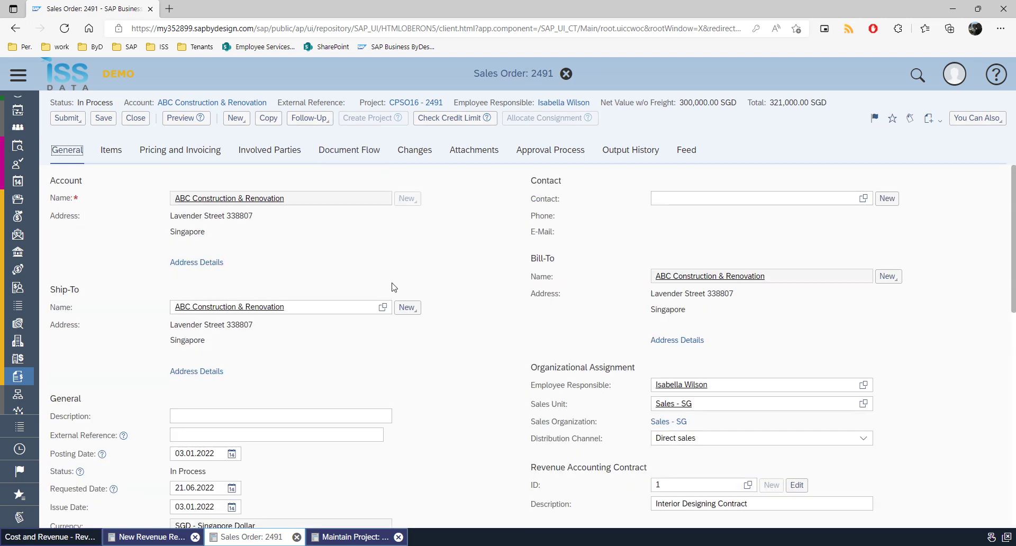
{"action": "scroll", "coordinate": [420, 301], "scroll_direction": "down", "scroll_amount": 2}
{"action": "scroll", "coordinate": [501, 324], "scroll_direction": "down", "scroll_amount": 5}
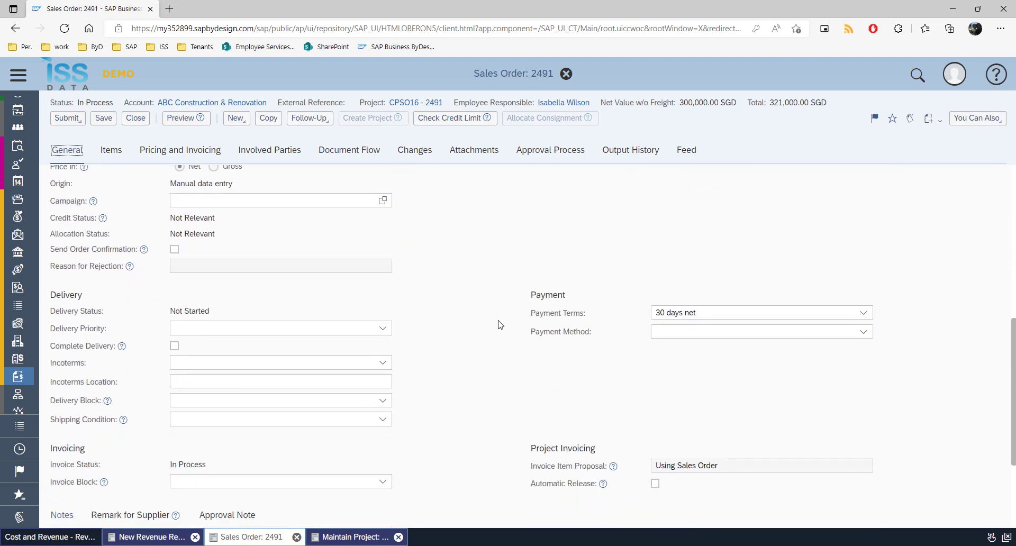
{"action": "scroll", "coordinate": [500, 325], "scroll_direction": "up", "scroll_amount": 5}
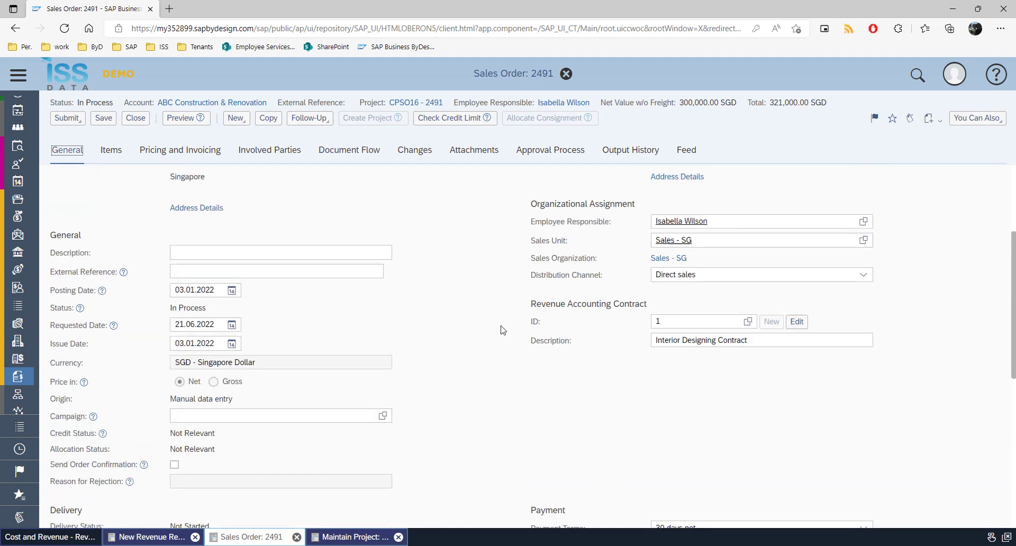
{"action": "left_click_drag", "start_coordinate": [532, 306], "coordinate": [589, 311]}
{"action": "left_click", "coordinate": [600, 356]}
{"action": "left_click", "coordinate": [109, 151]}
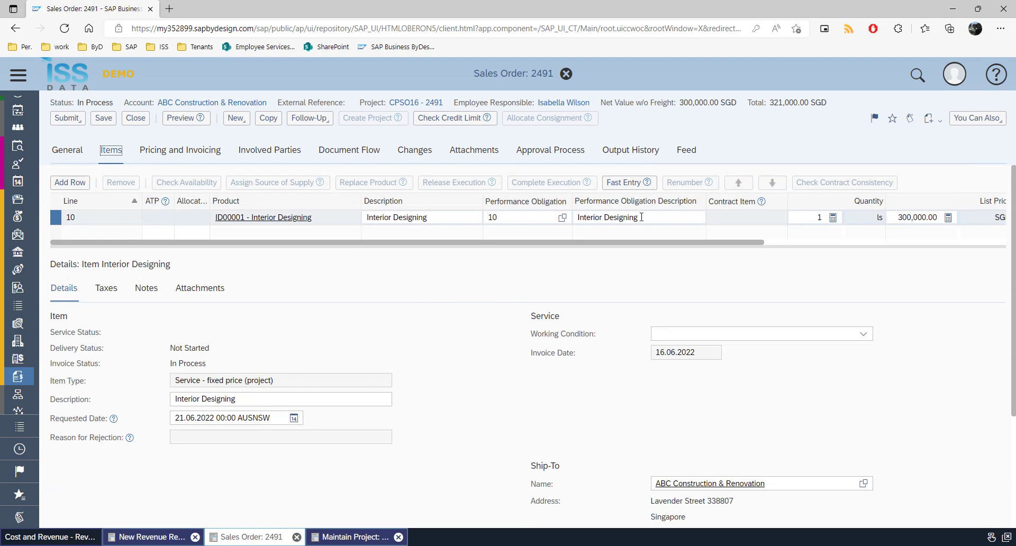
Step: Return to the new revenue recognition run and start the test run immediately
{"action": "left_click", "coordinate": [127, 538]}
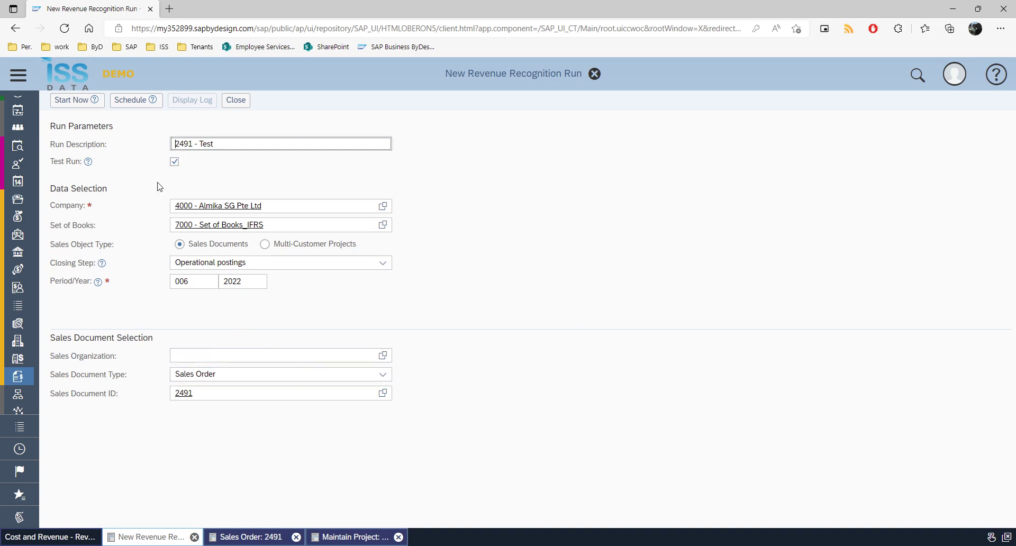
{"action": "left_click", "coordinate": [75, 101]}
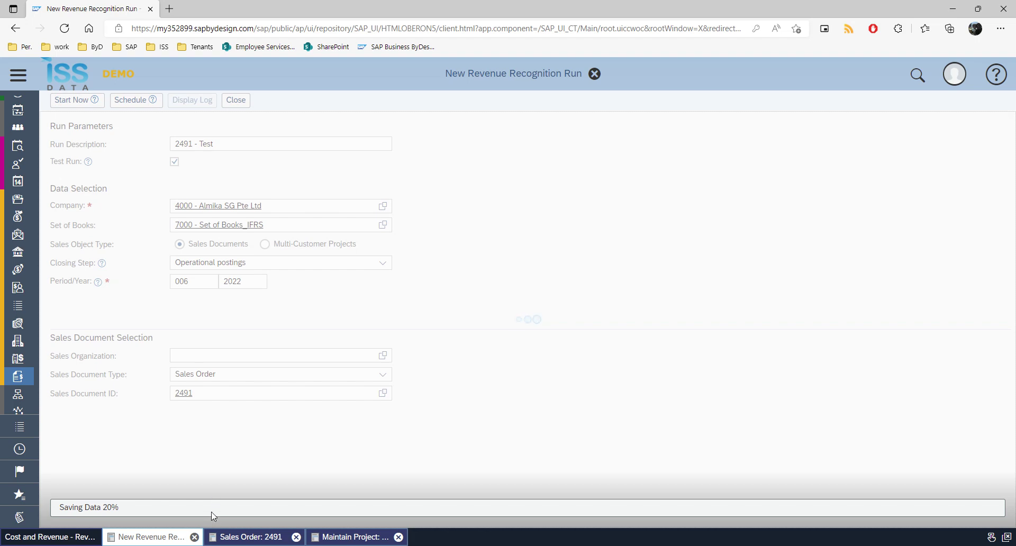
Step: Check the project's overview charts against the POC%, POC Revenue and Contract Liabilities calculations in the Excel workbook
{"action": "left_click", "coordinate": [359, 538]}
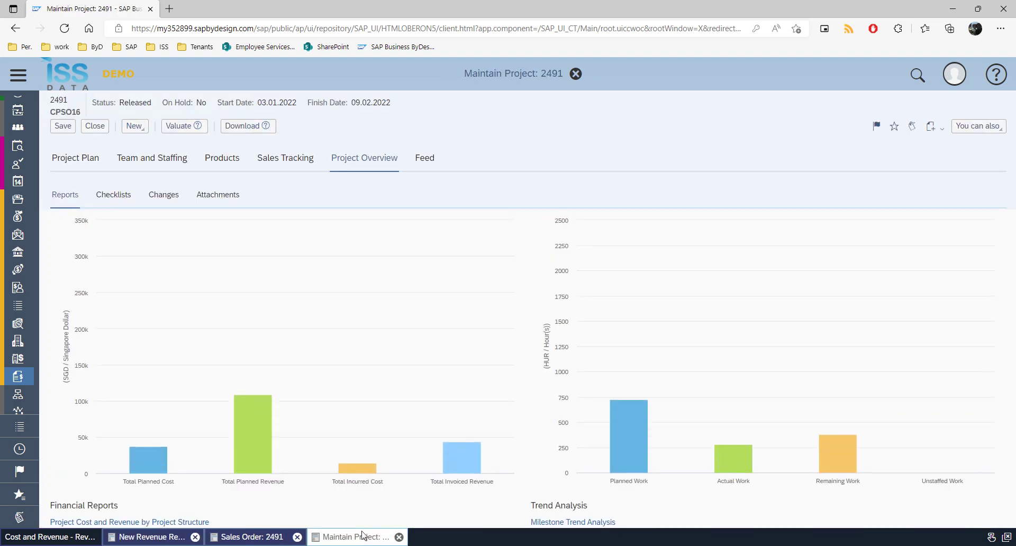
{"action": "mouse_move", "coordinate": [264, 415]}
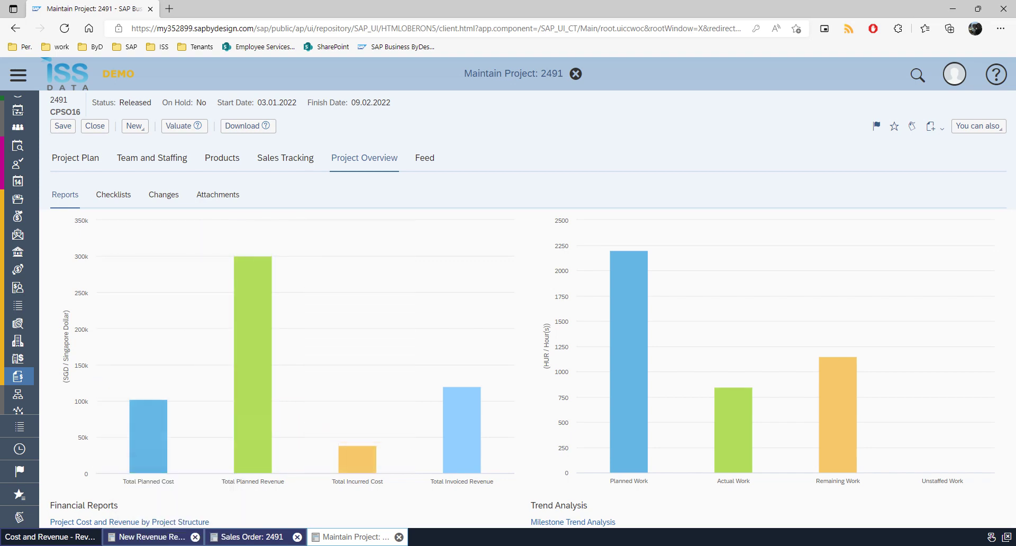
{"action": "key", "text": "alt+Tab"}
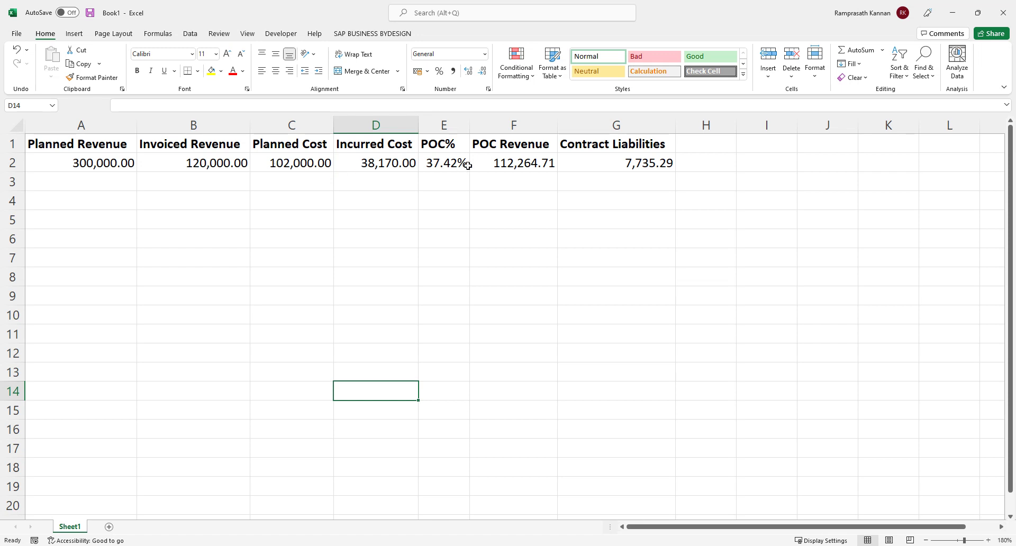
{"action": "left_click", "coordinate": [446, 168]}
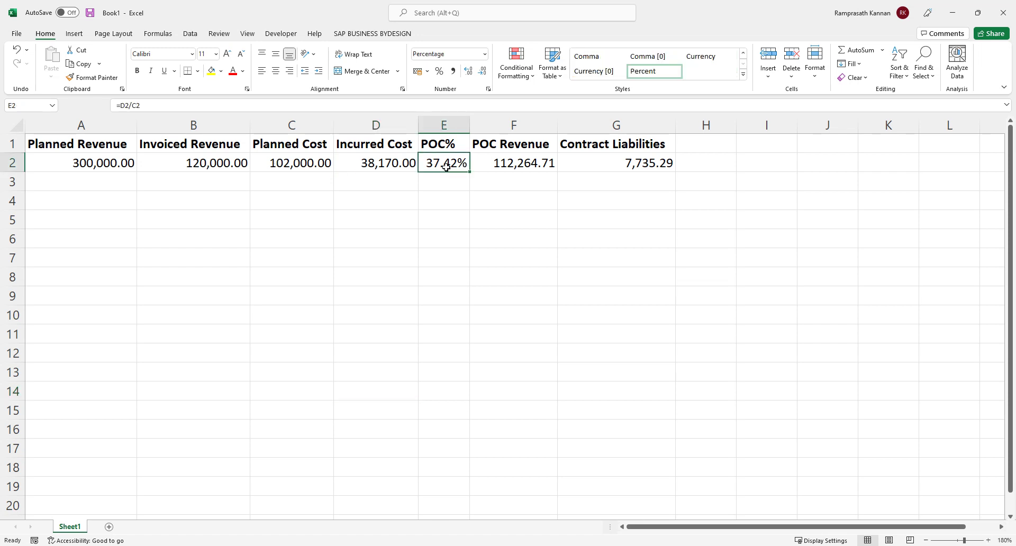
{"action": "left_click", "coordinate": [506, 164]}
{"action": "double_click", "coordinate": [512, 163]}
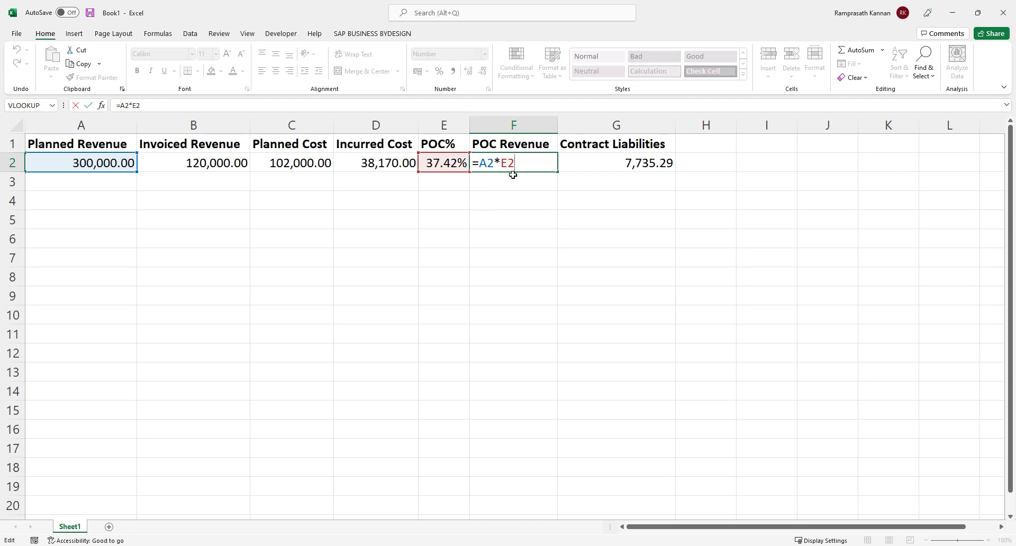
{"action": "key", "text": "Escape"}
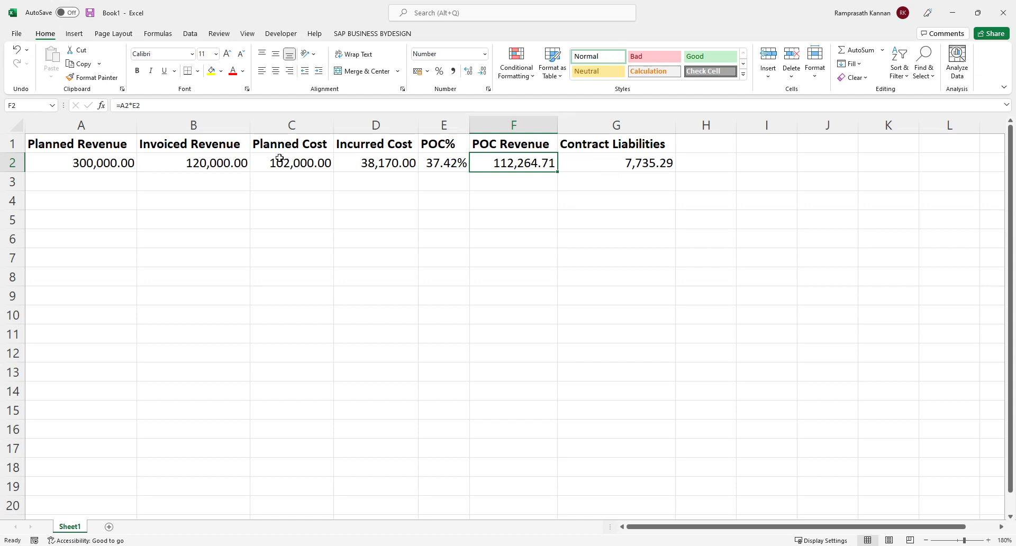
{"action": "left_click", "coordinate": [594, 161]}
Step: Switch back to SAP Business ByDesign and display the PoC-based advanced information for successfully processed items in the test run's log
{"action": "key", "text": "alt+Tab"}
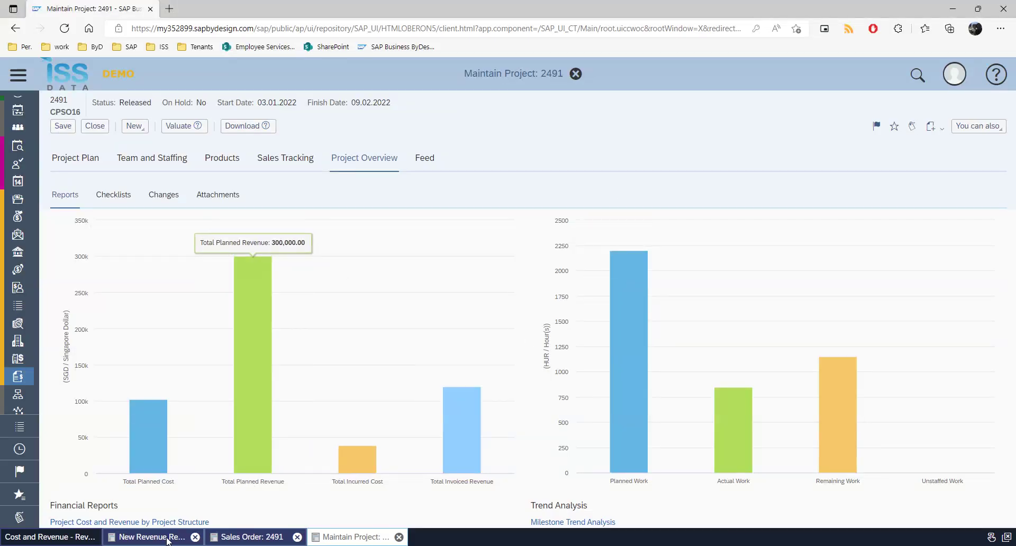
{"action": "left_click", "coordinate": [167, 539]}
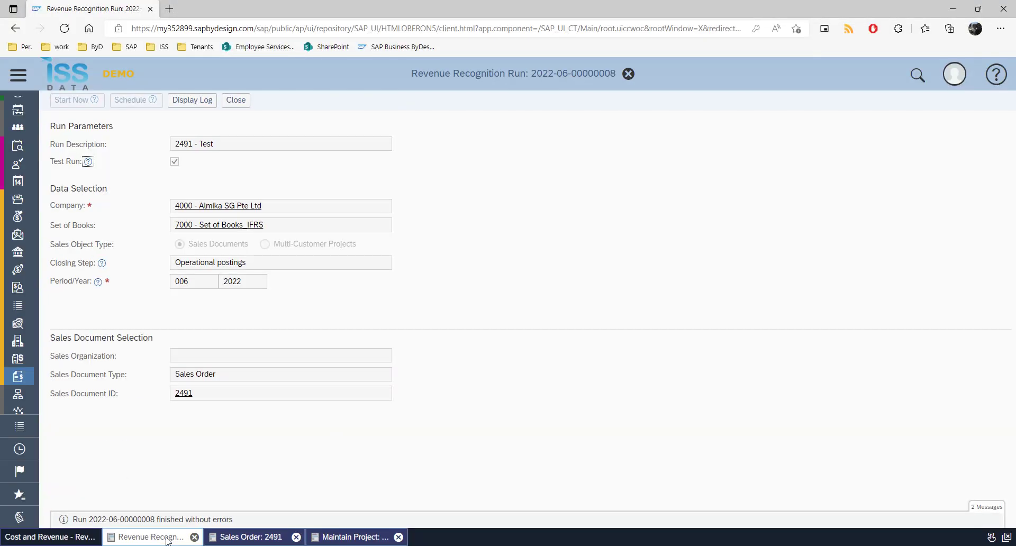
{"action": "left_click", "coordinate": [200, 101]}
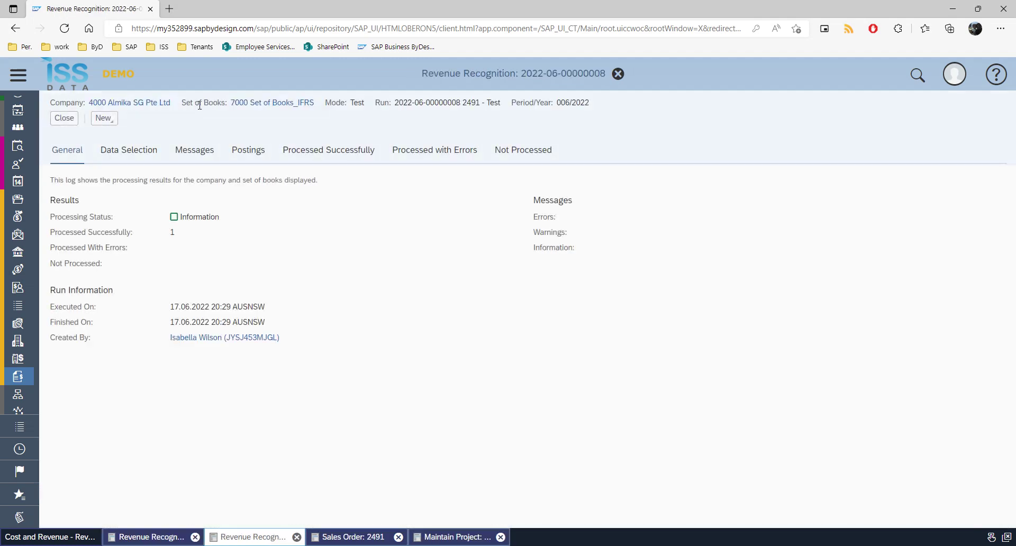
{"action": "left_click", "coordinate": [369, 151]}
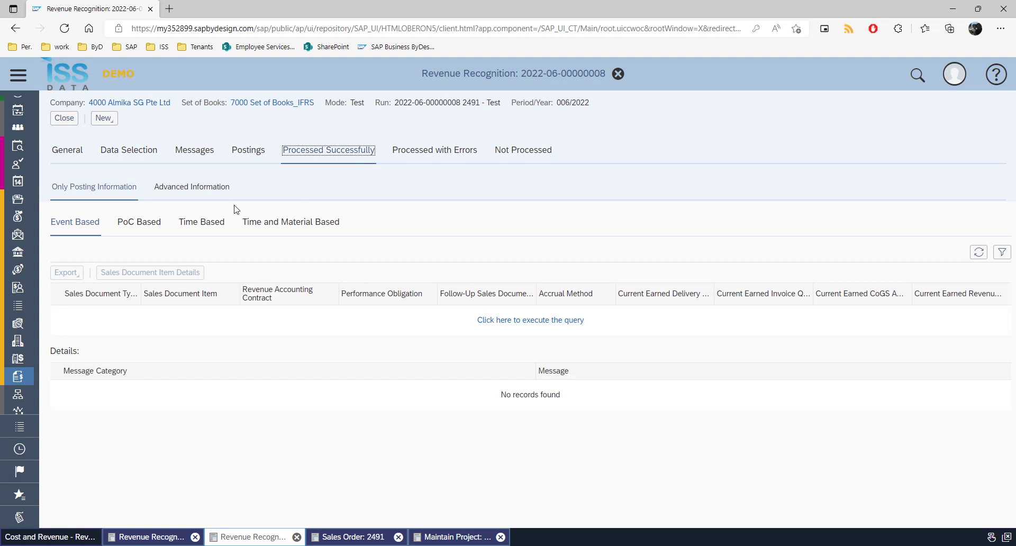
{"action": "left_click", "coordinate": [199, 190]}
{"action": "left_click", "coordinate": [150, 224]}
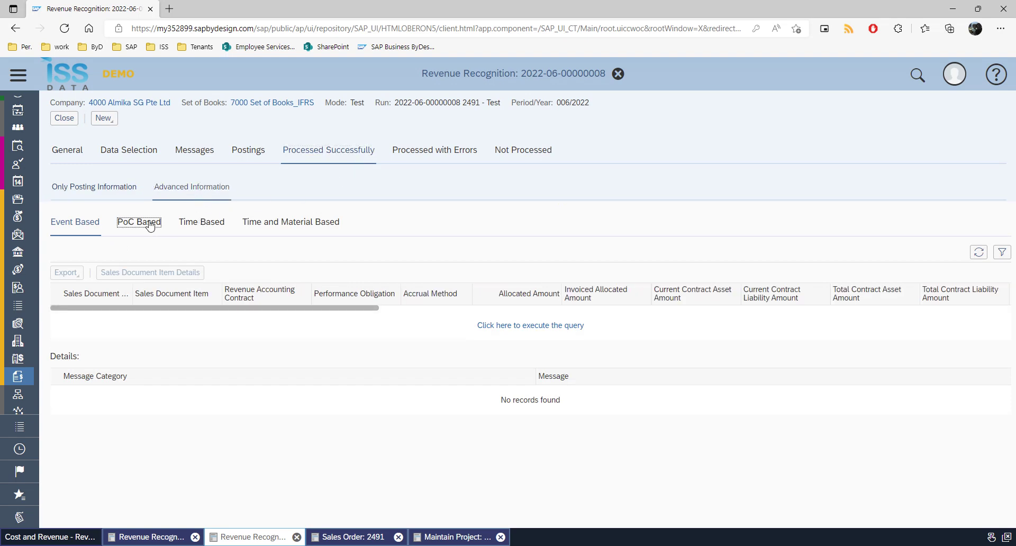
{"action": "left_click", "coordinate": [501, 324]}
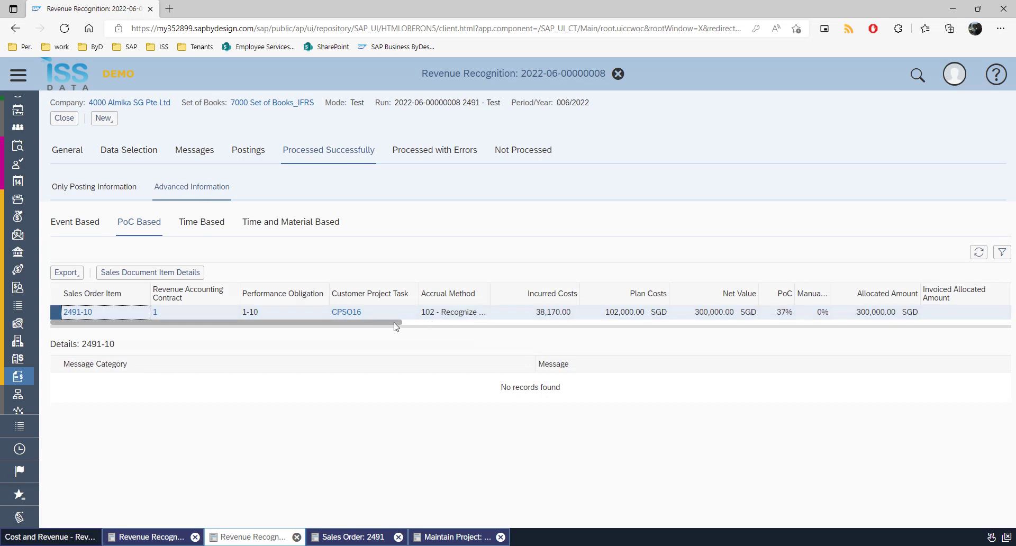
Step: Compare the logged contract liability and recognized revenue amounts with the Excel calculation, widening the Total Recognized Revenues column
{"action": "left_click_drag", "start_coordinate": [397, 324], "coordinate": [451, 324]}
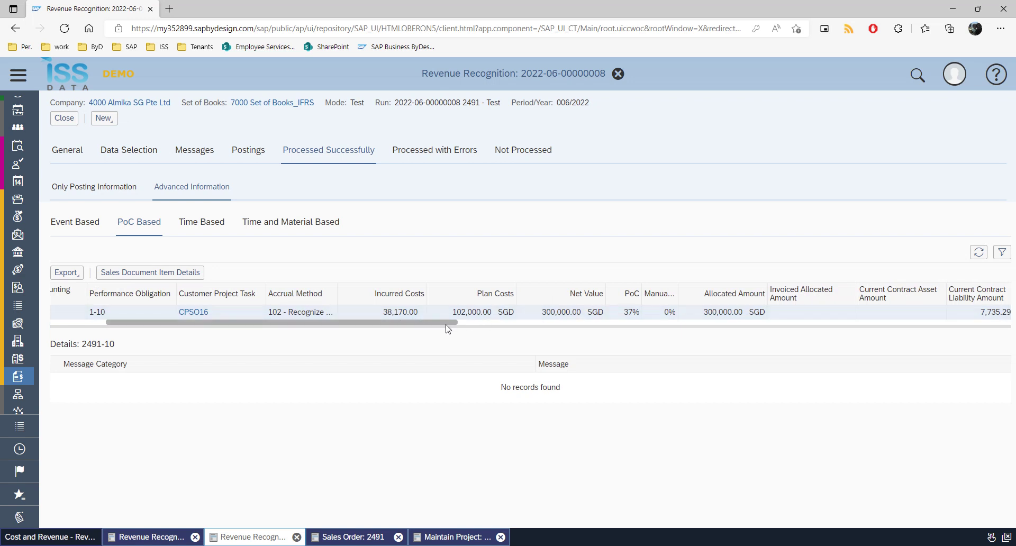
{"action": "left_click_drag", "start_coordinate": [447, 326], "coordinate": [640, 368]}
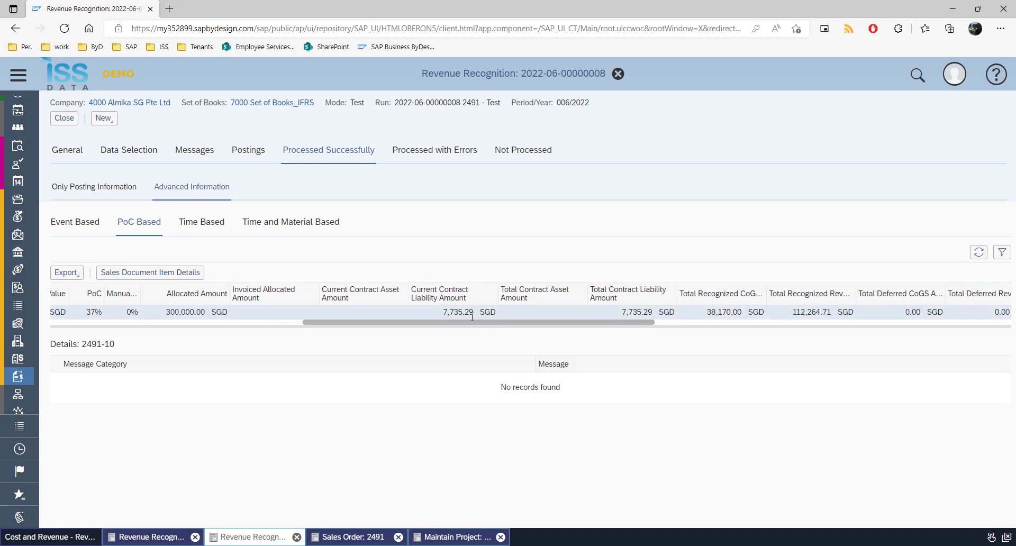
{"action": "key", "text": "alt+Tab"}
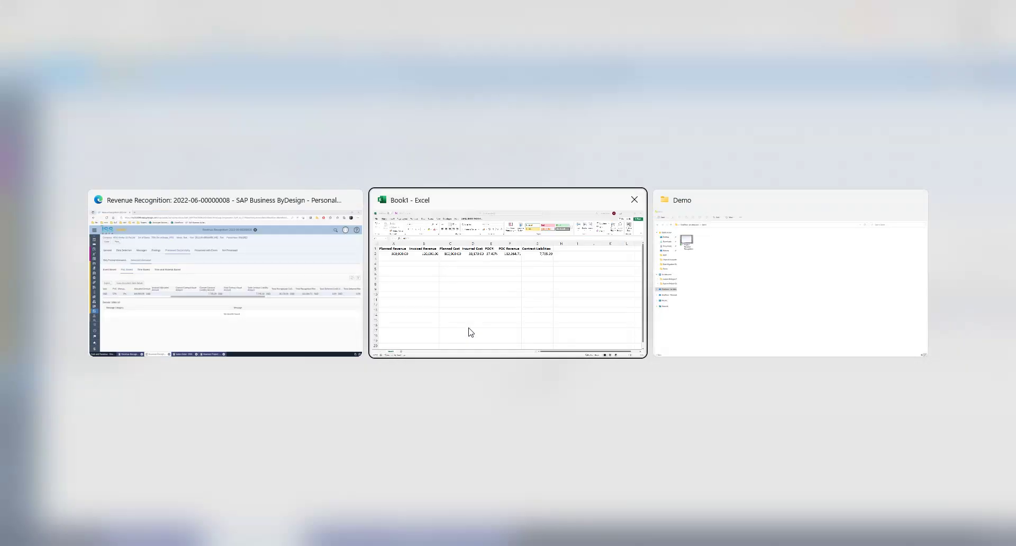
{"action": "key", "text": "alt+Tab"}
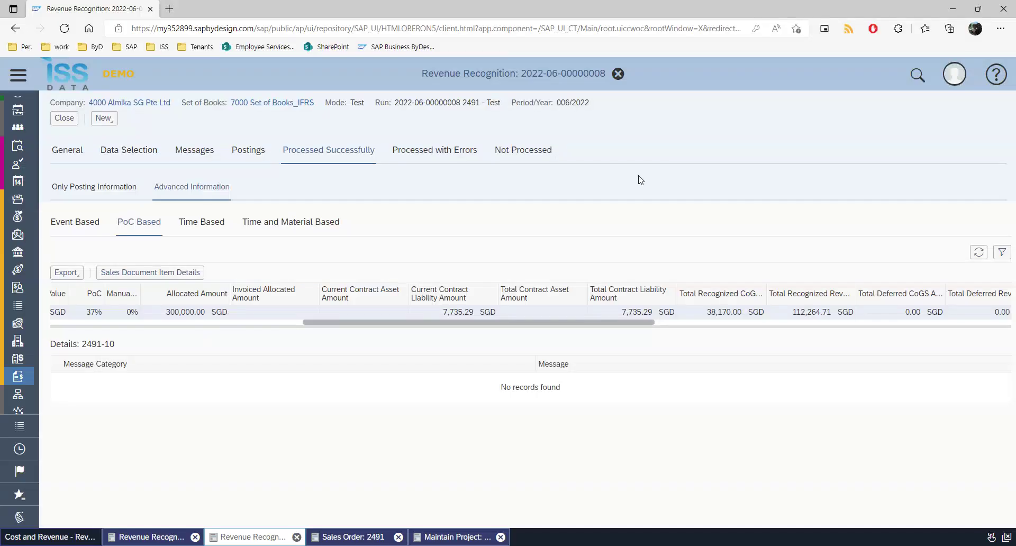
{"action": "left_click_drag", "start_coordinate": [628, 324], "coordinate": [733, 333]}
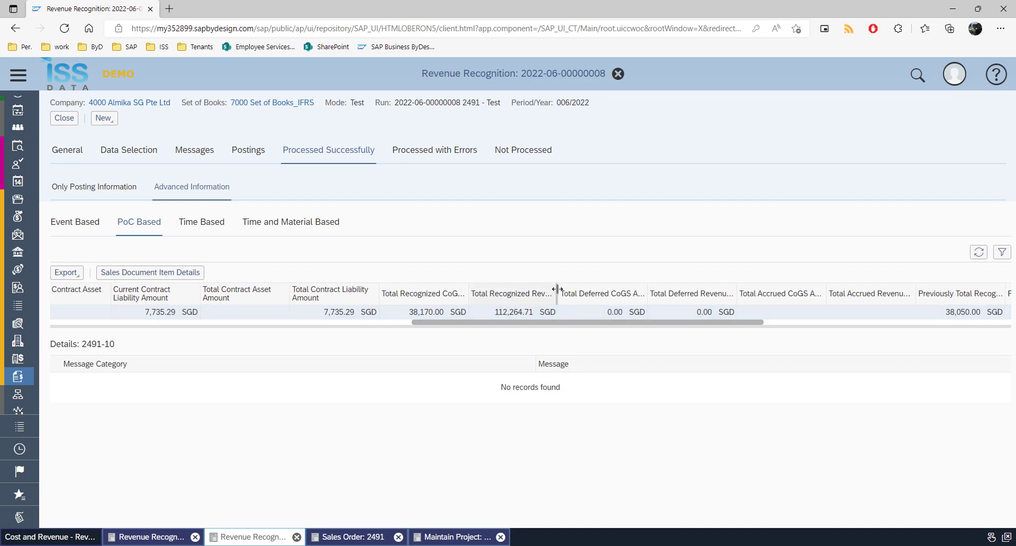
{"action": "left_click_drag", "start_coordinate": [557, 290], "coordinate": [583, 290]}
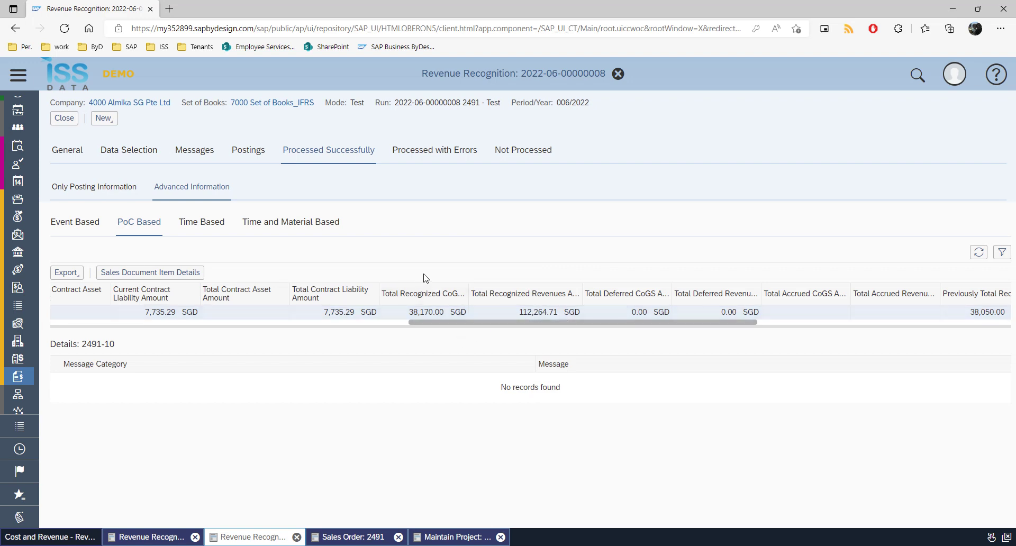
Step: Close the log and the test run, and list All Revenue Recognition Runs
{"action": "left_click", "coordinate": [71, 121]}
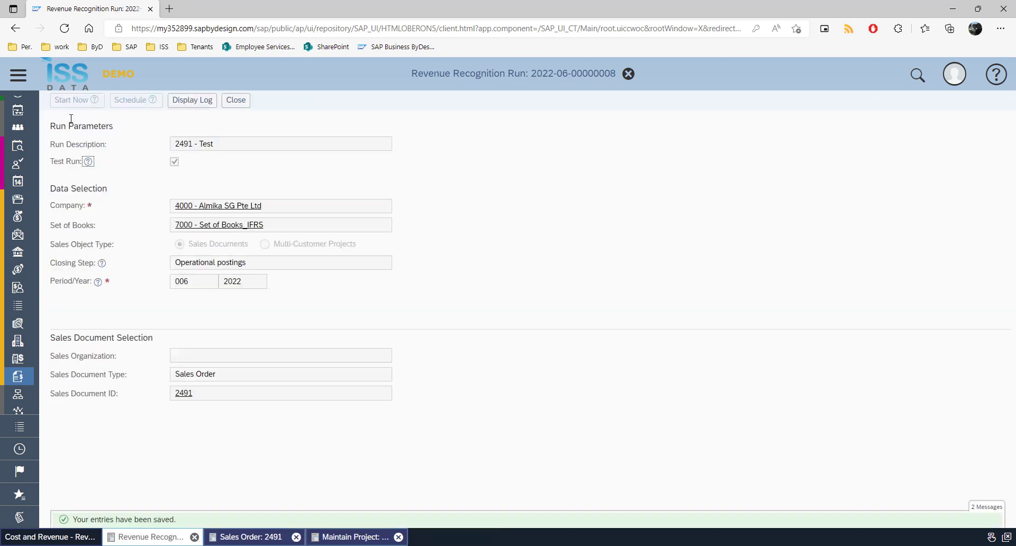
{"action": "left_click", "coordinate": [233, 104]}
{"action": "left_click", "coordinate": [250, 142]}
{"action": "left_click", "coordinate": [251, 202]}
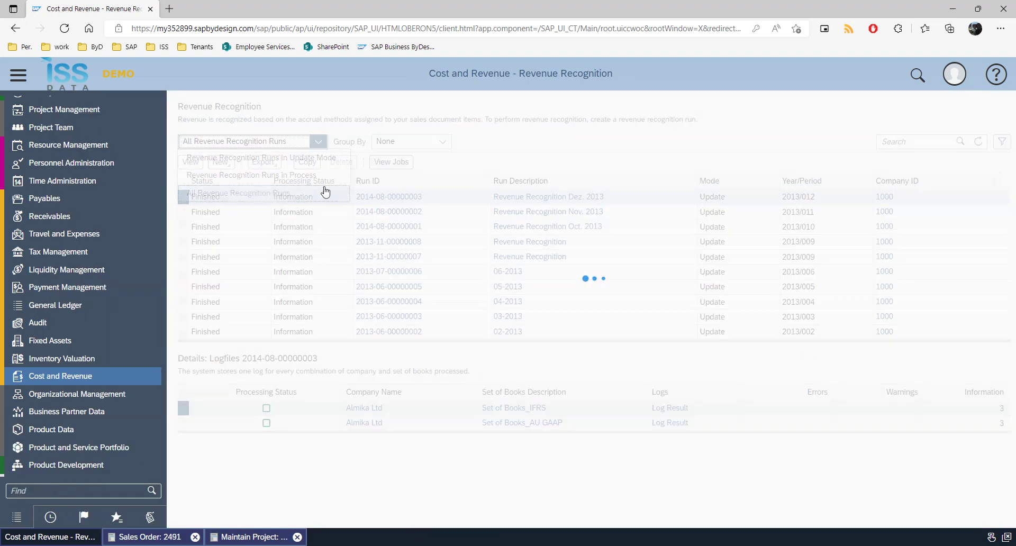
Step: Copy the newest test run as a new run, disable its Test Run option and remove "- Test" from the description
{"action": "left_click", "coordinate": [622, 197]}
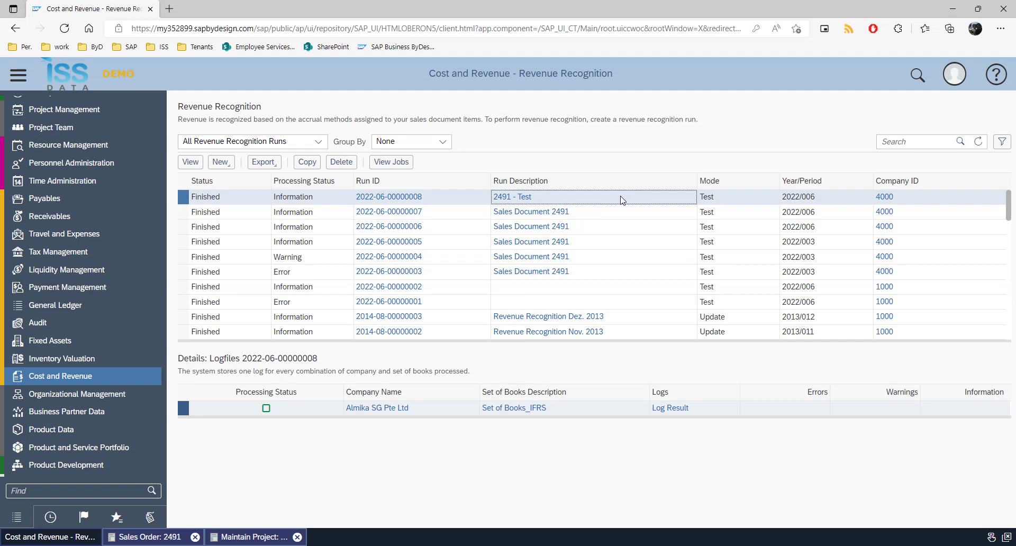
{"action": "left_click", "coordinate": [307, 163]}
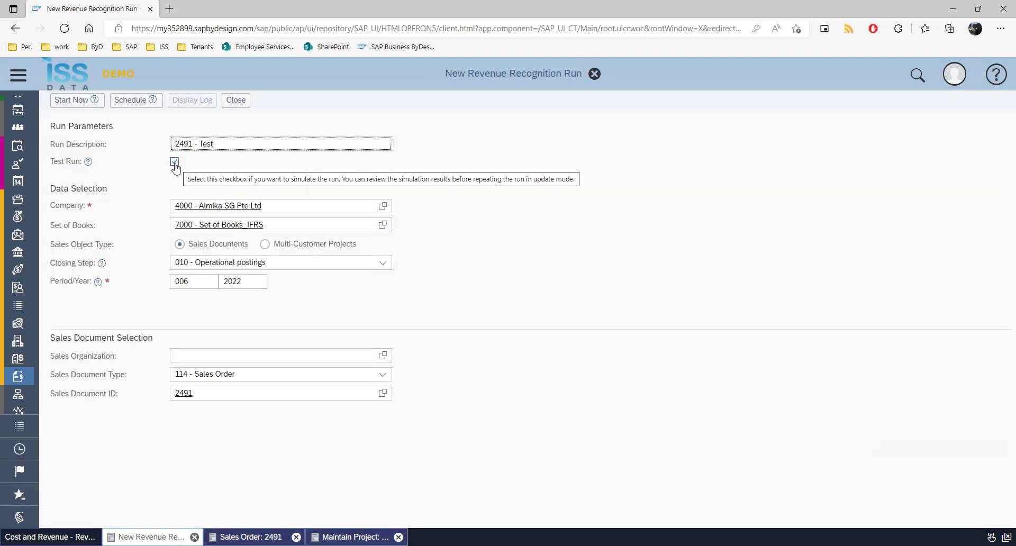
{"action": "left_click_drag", "start_coordinate": [197, 146], "coordinate": [503, 172]}
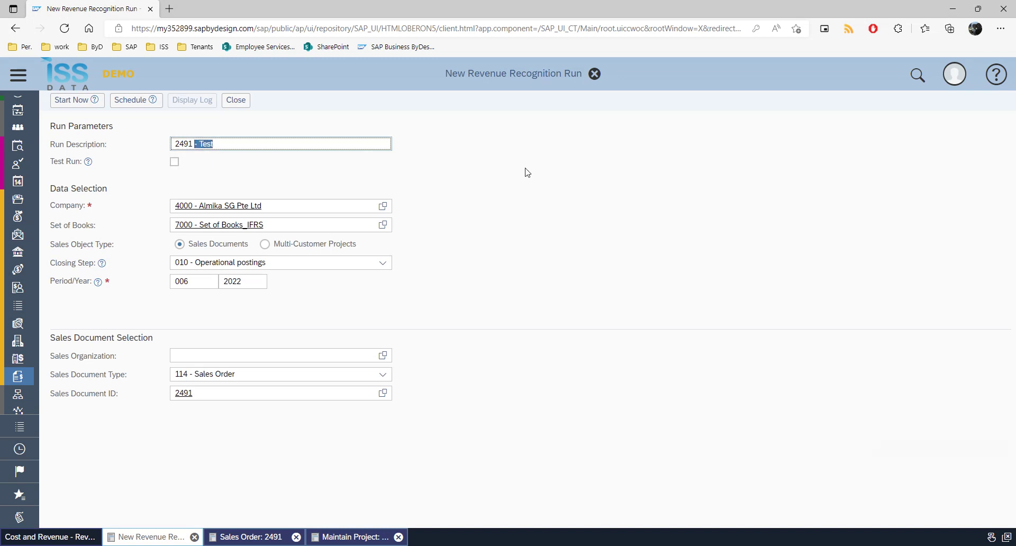
{"action": "key", "text": "BackSpace"}
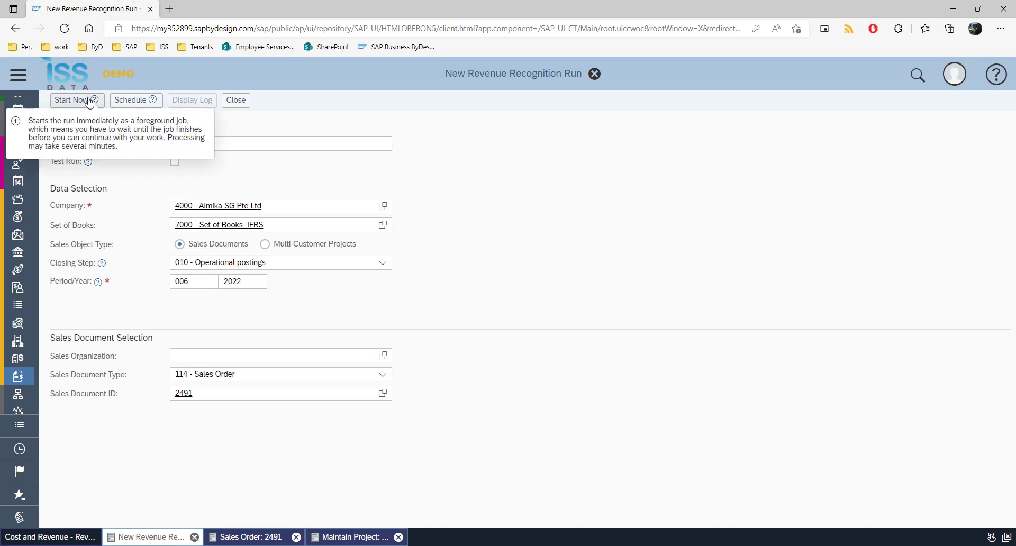